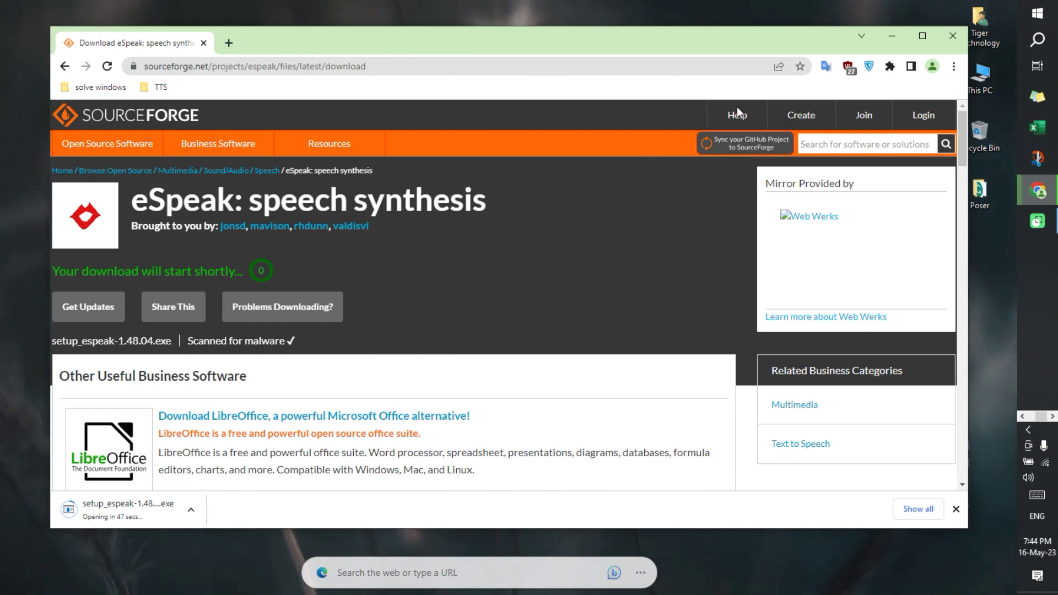
# Minimize Chrome once the setup_espeak-1.48.04.exe download has started, revealing the desktop
pyautogui.click(893, 38)
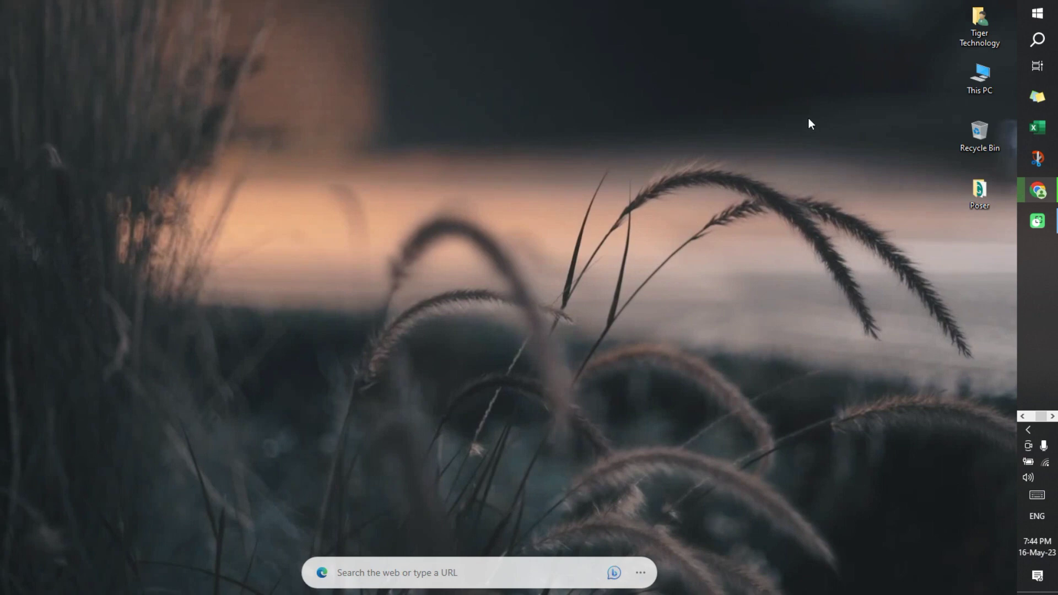
# Go to Time & Language > Speech and review the six installed English voice packages
pyautogui.press('super')
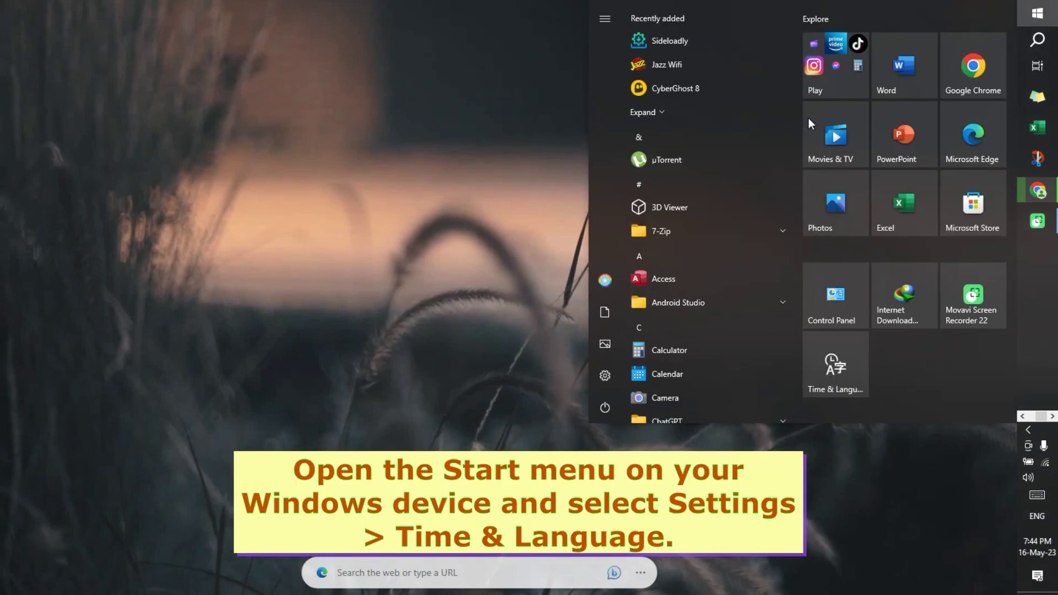
pyautogui.click(834, 365)
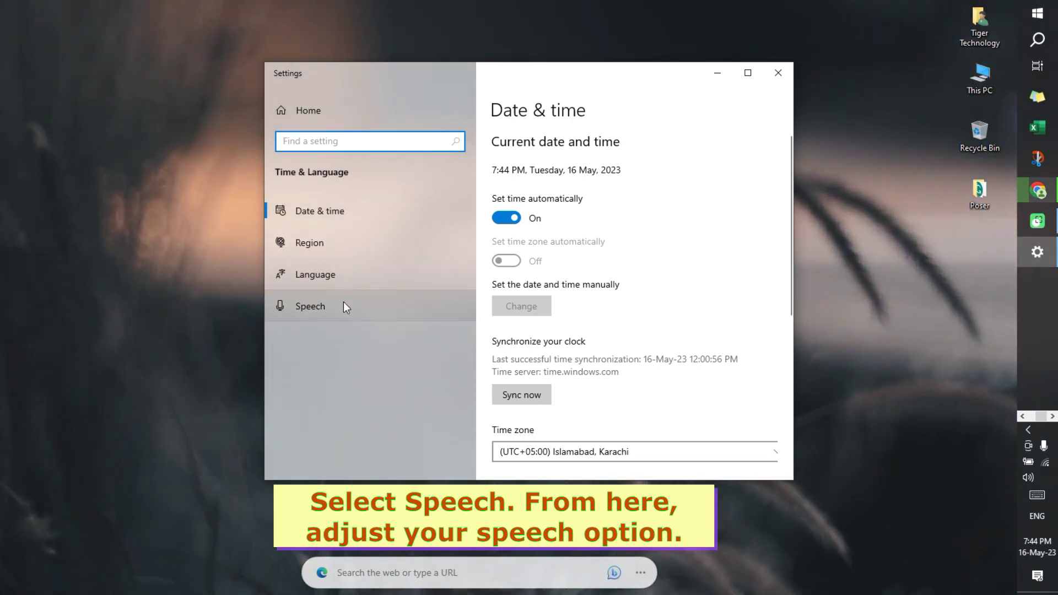
pyautogui.click(343, 306)
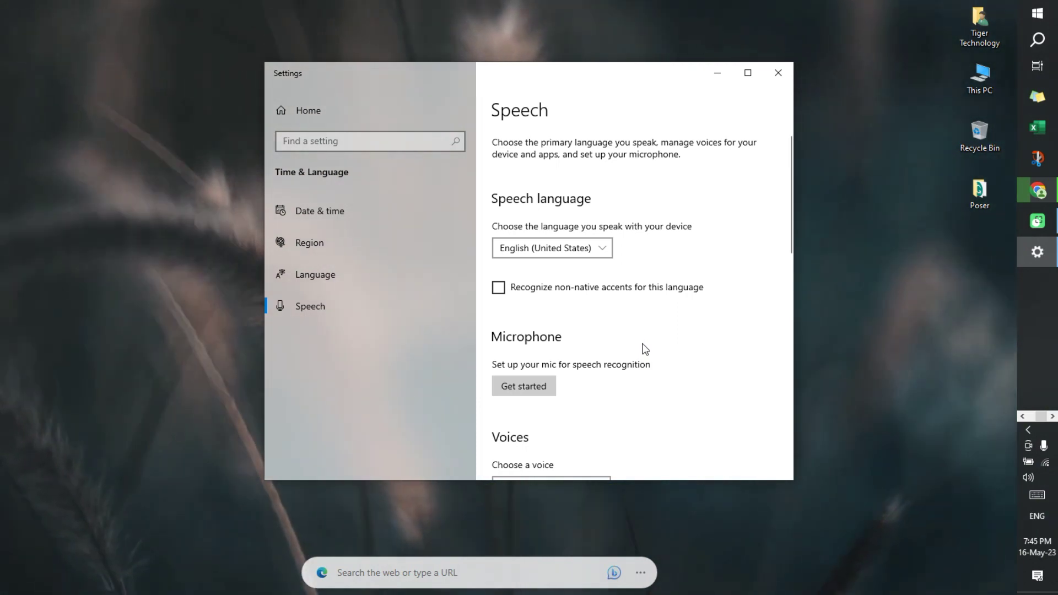
pyautogui.scroll(-3, 645, 349)
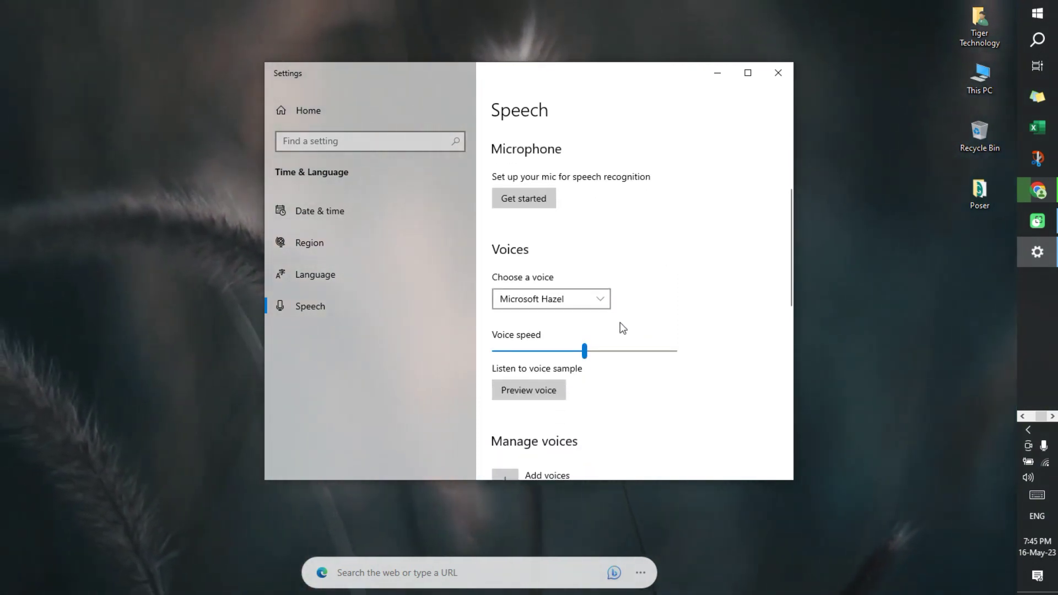
pyautogui.scroll(-2, 621, 326)
pyautogui.scroll(-1, 512, 358)
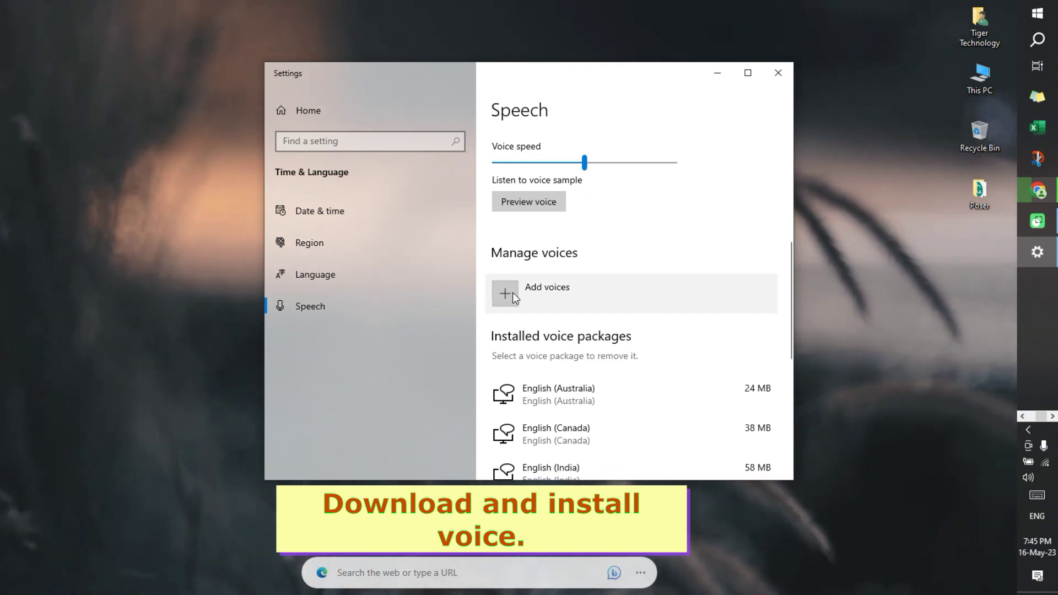
pyautogui.scroll(-3, 512, 295)
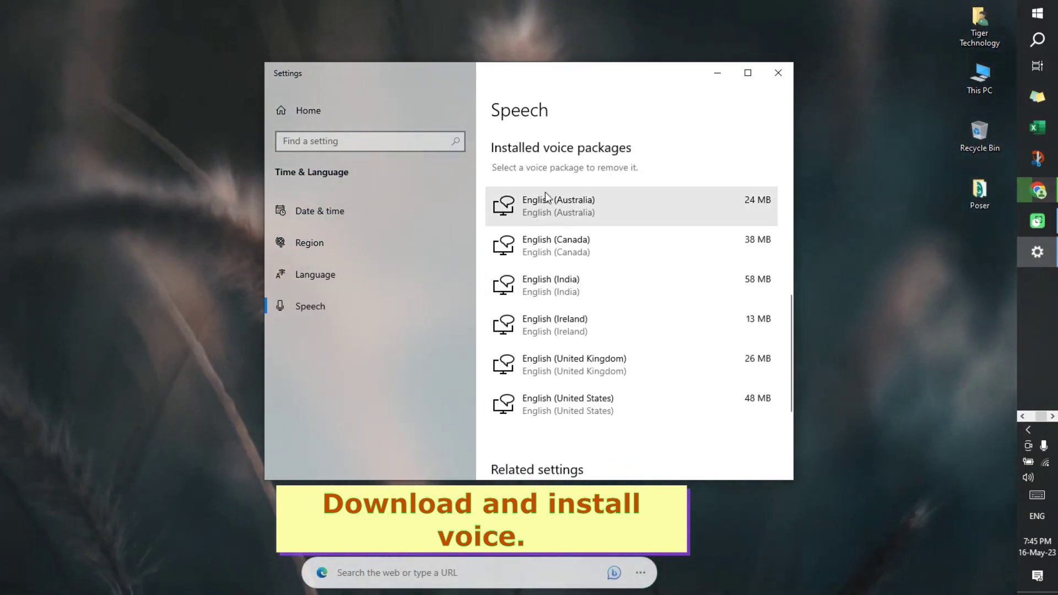
pyautogui.scroll(1, 544, 200)
pyautogui.scroll(-1, 537, 177)
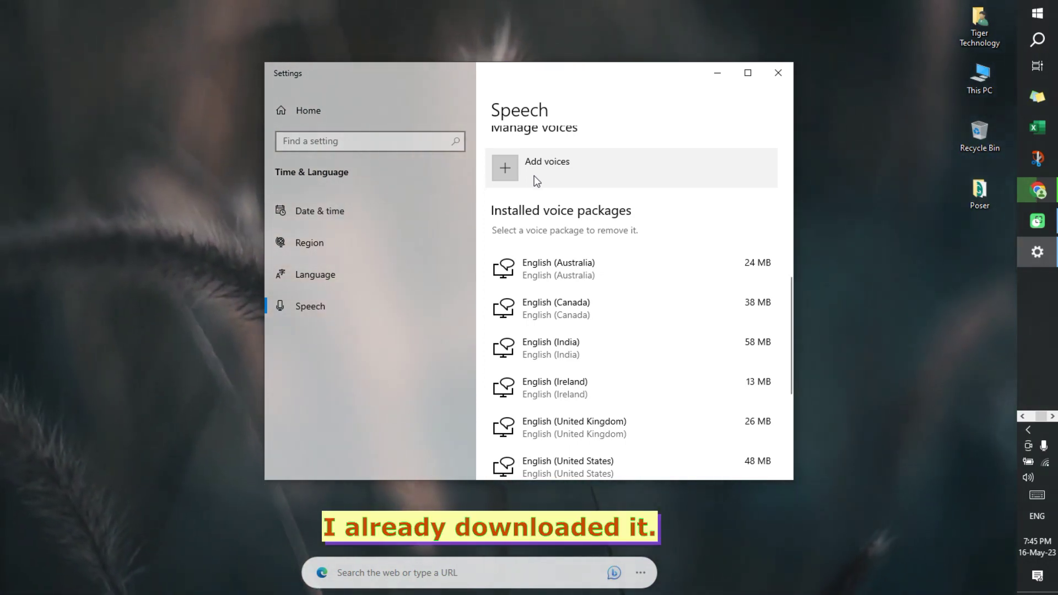
pyautogui.scroll(-2, 540, 452)
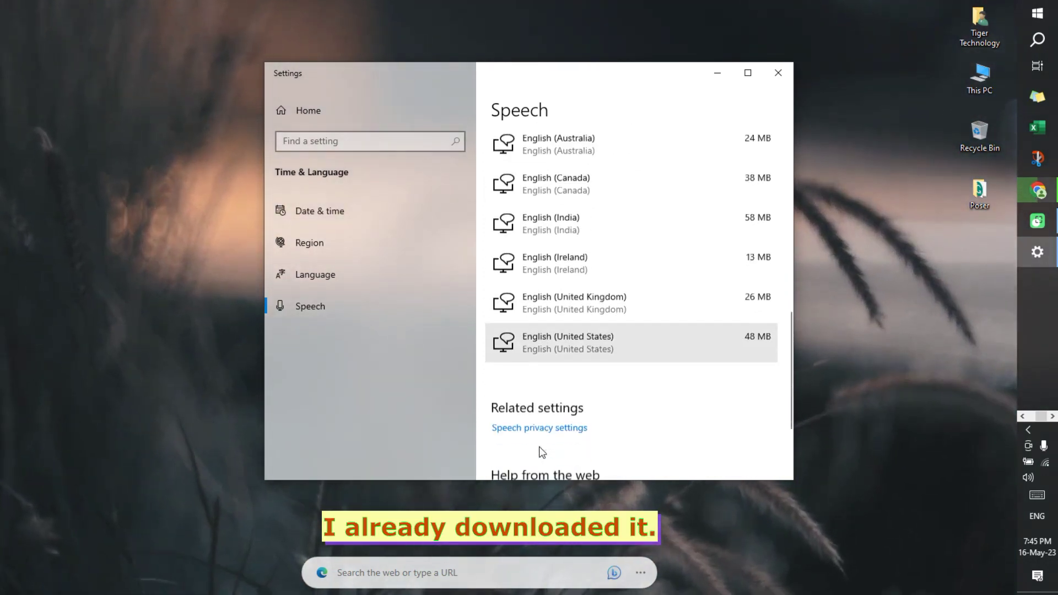
pyautogui.scroll(4, 546, 337)
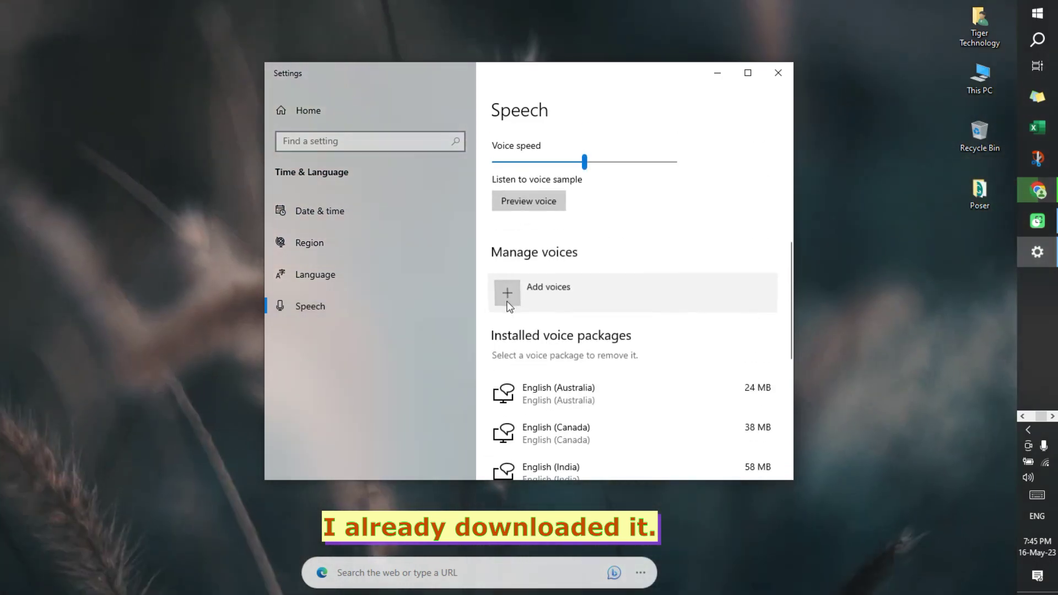
# Under Add voices, select Arabic (Saudi Arabia), Arabic (Egypt) and Bulgarian and install them
pyautogui.click(504, 299)
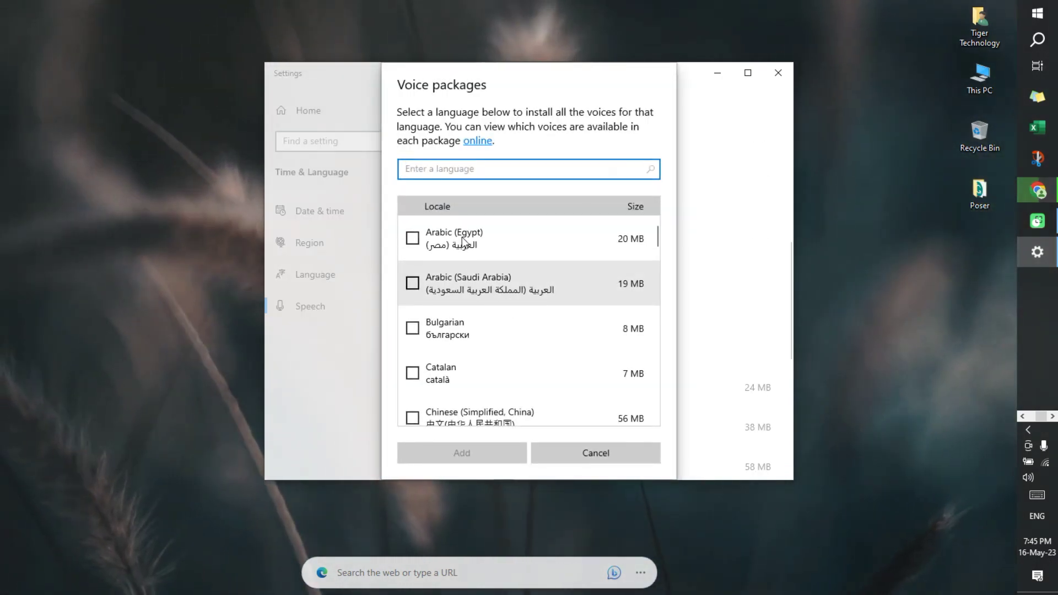
pyautogui.click(413, 284)
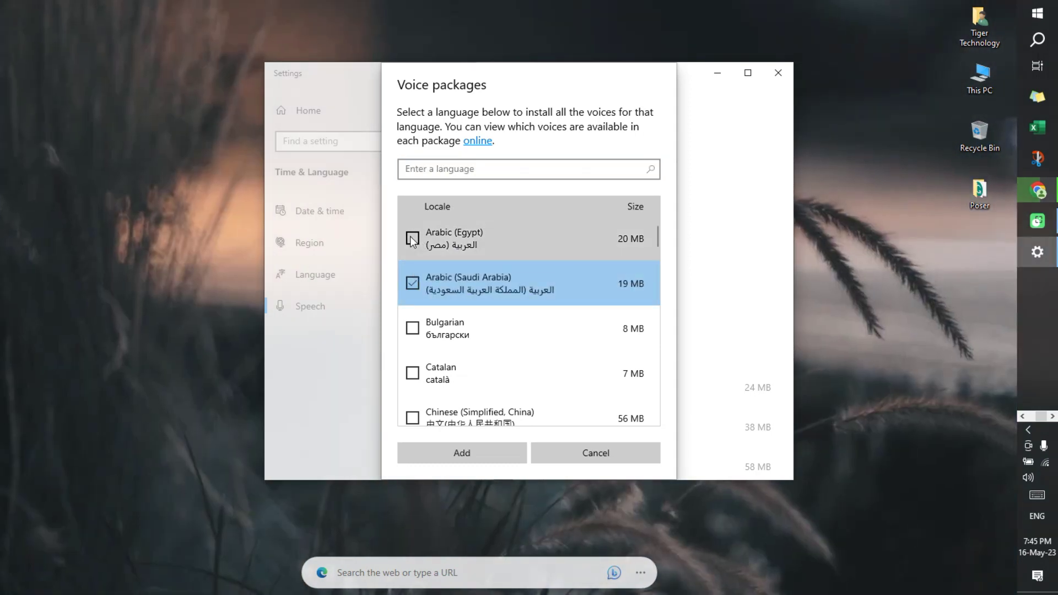
pyautogui.click(412, 238)
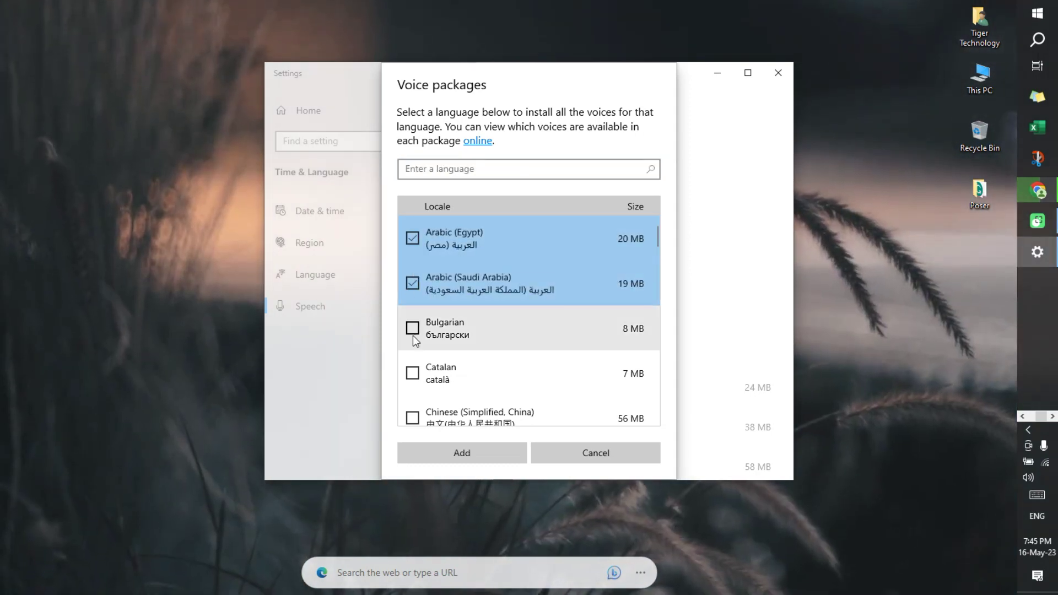
pyautogui.click(414, 336)
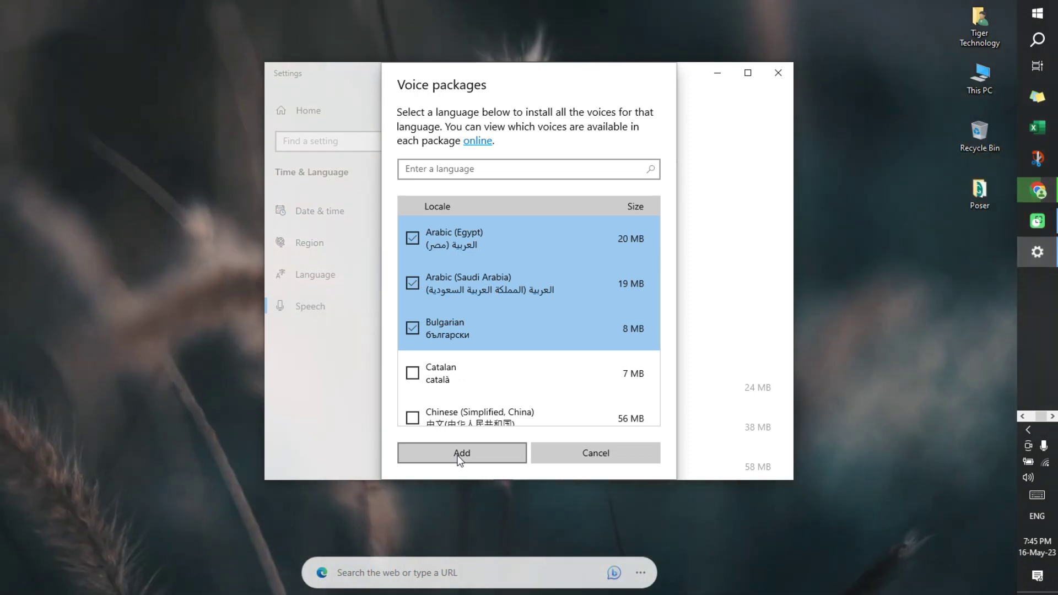
pyautogui.click(460, 454)
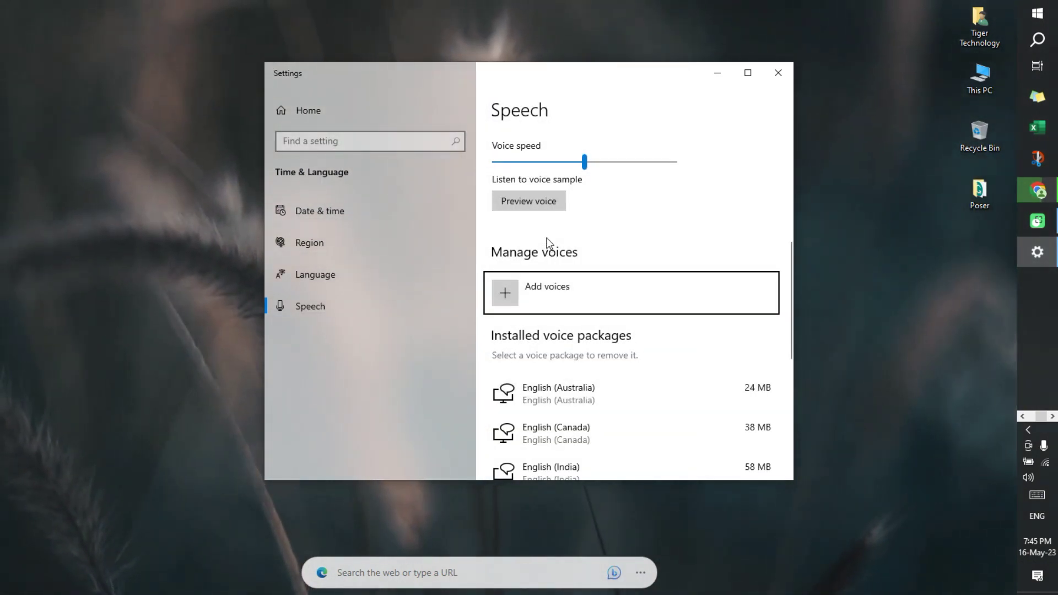
pyautogui.scroll(2, 548, 238)
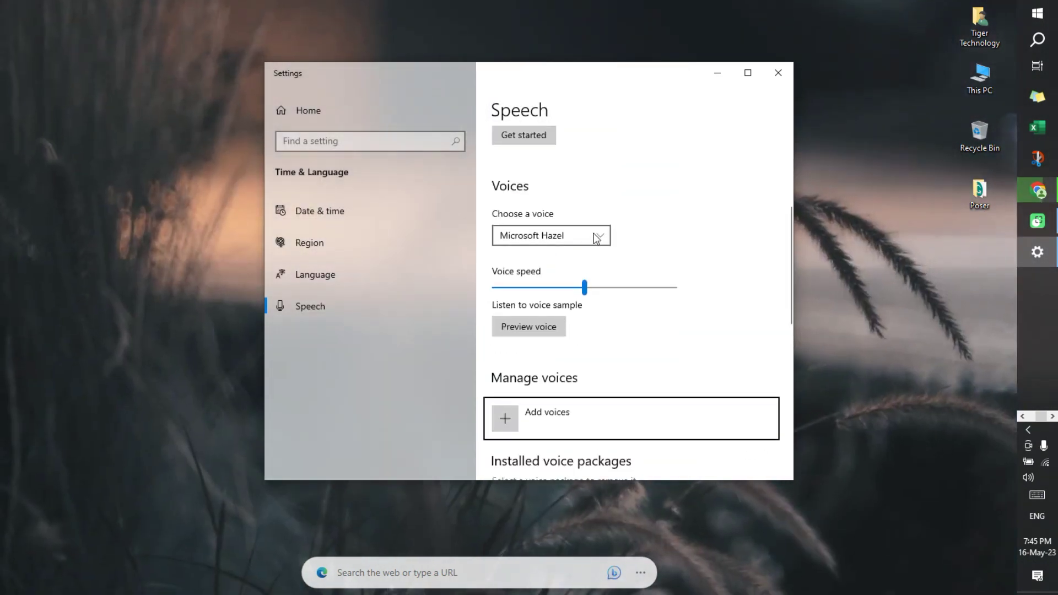
pyautogui.click(596, 238)
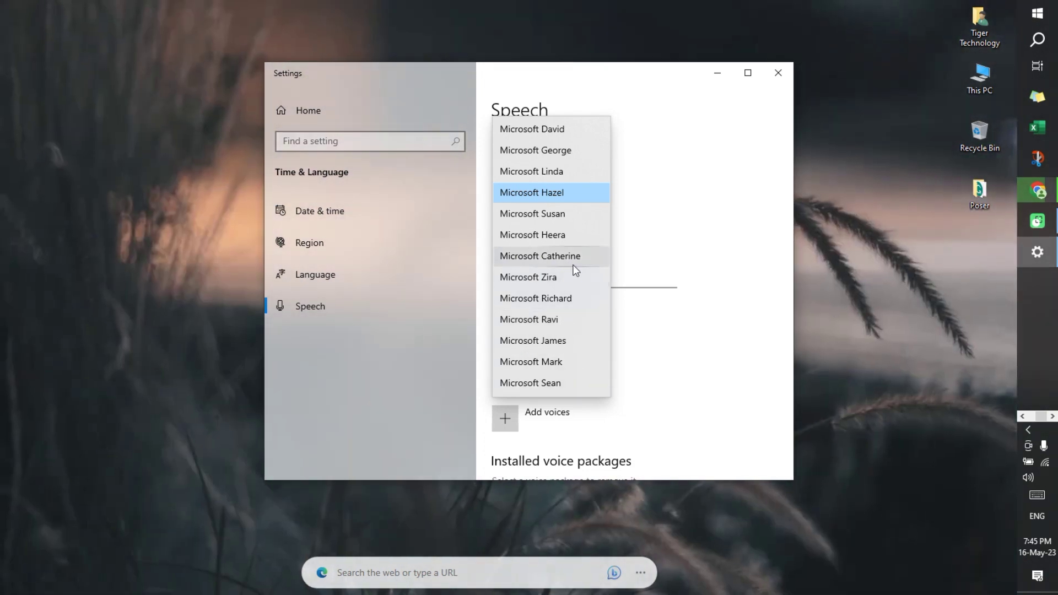
pyautogui.click(557, 314)
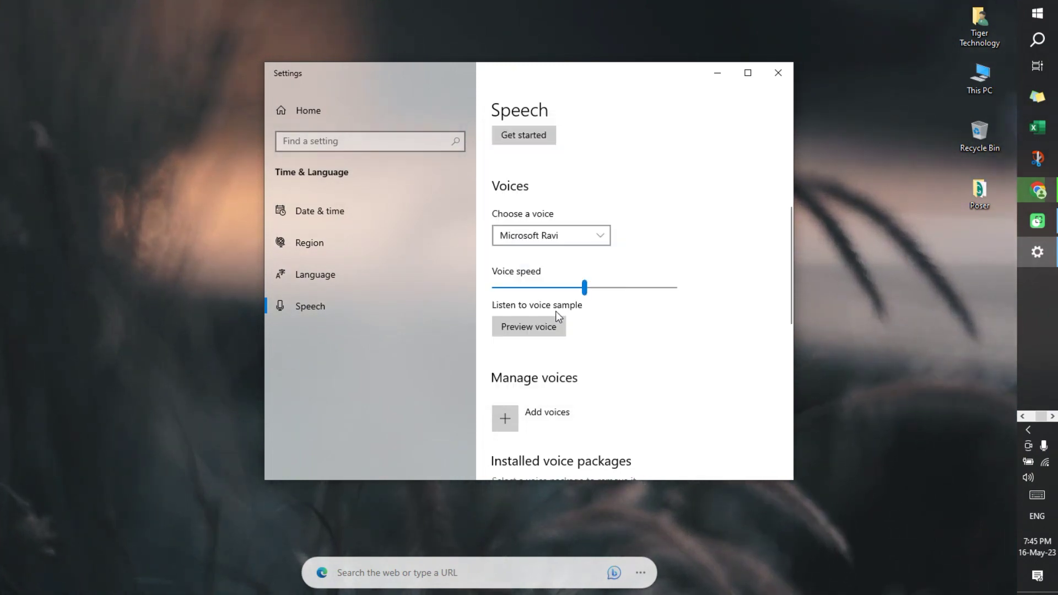
pyautogui.click(543, 323)
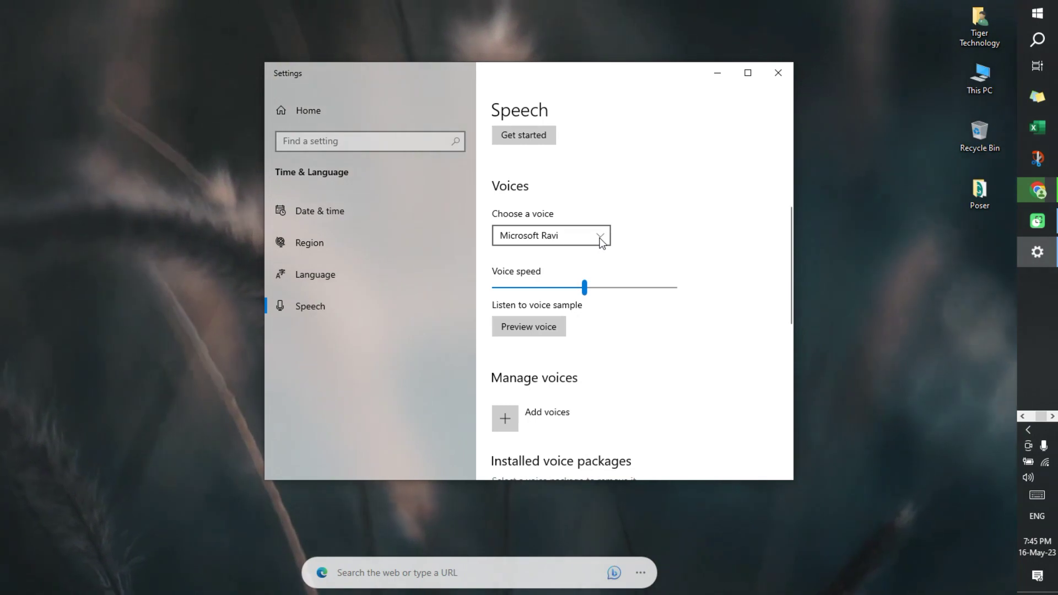
pyautogui.click(600, 238)
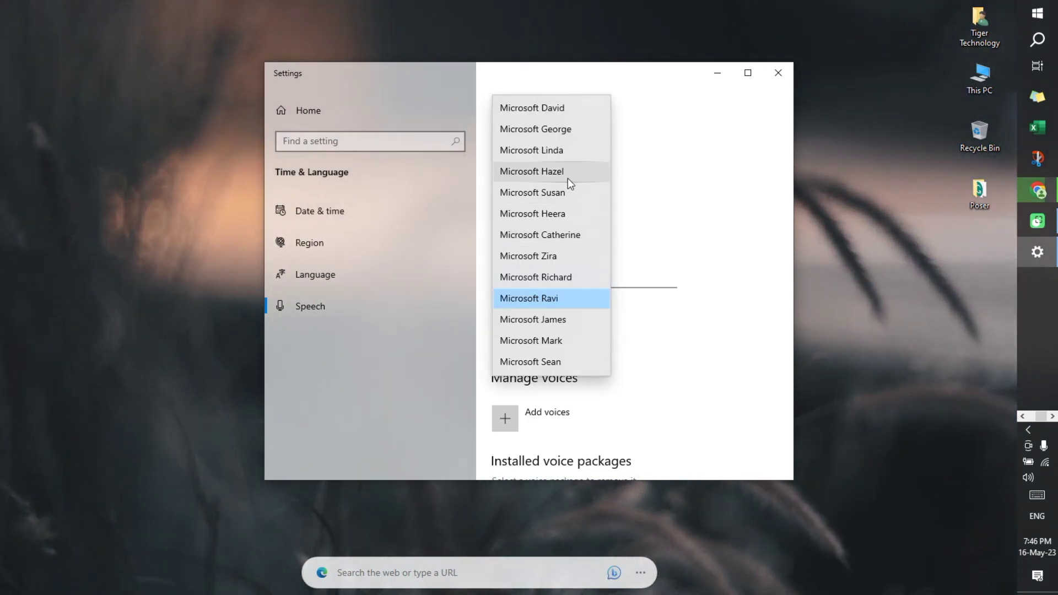
pyautogui.click(568, 177)
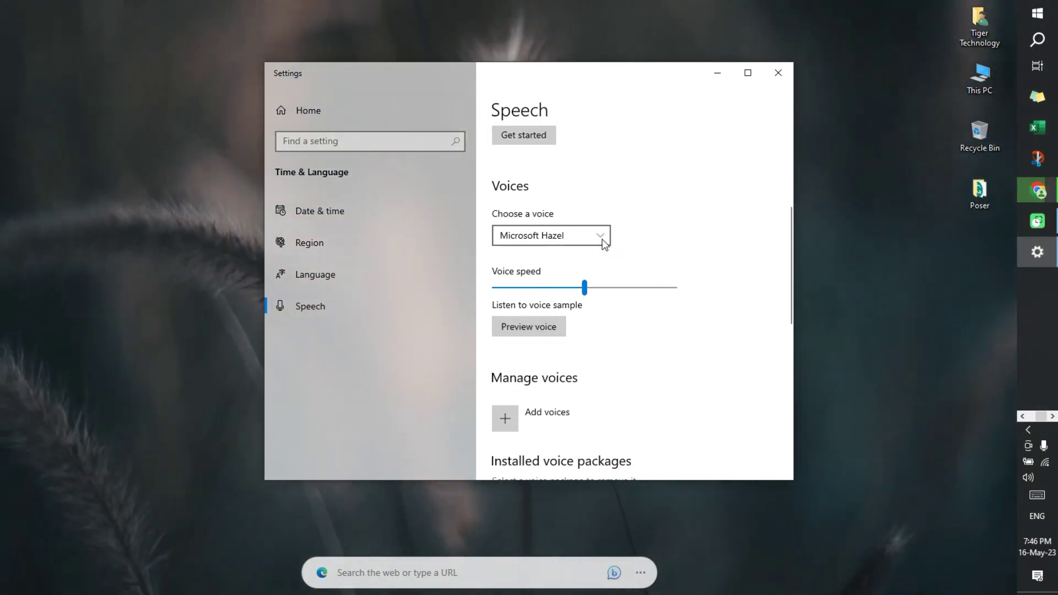
pyautogui.click(604, 242)
pyautogui.click(601, 238)
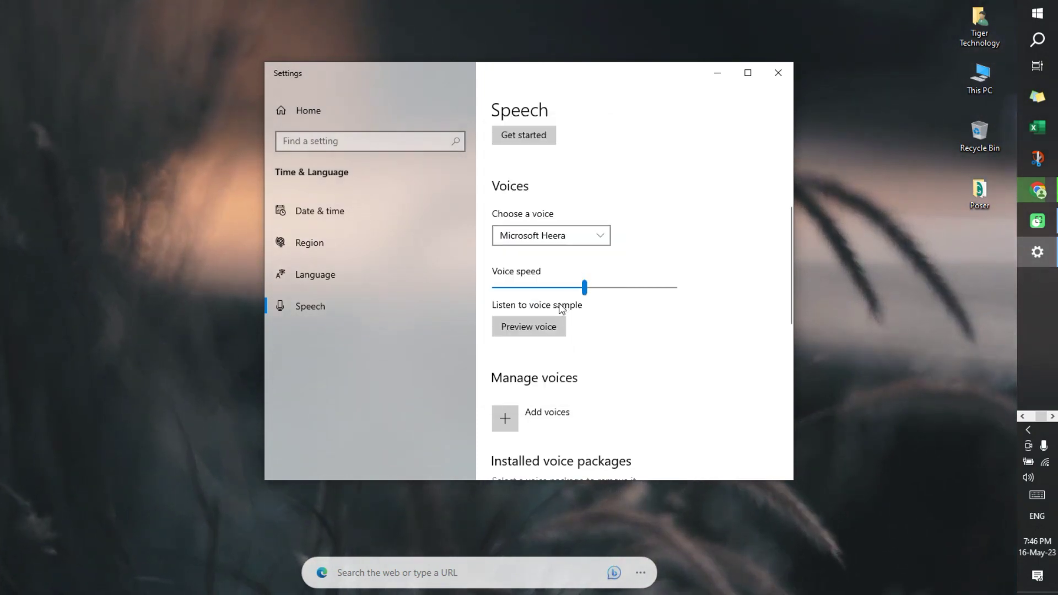
pyautogui.click(547, 326)
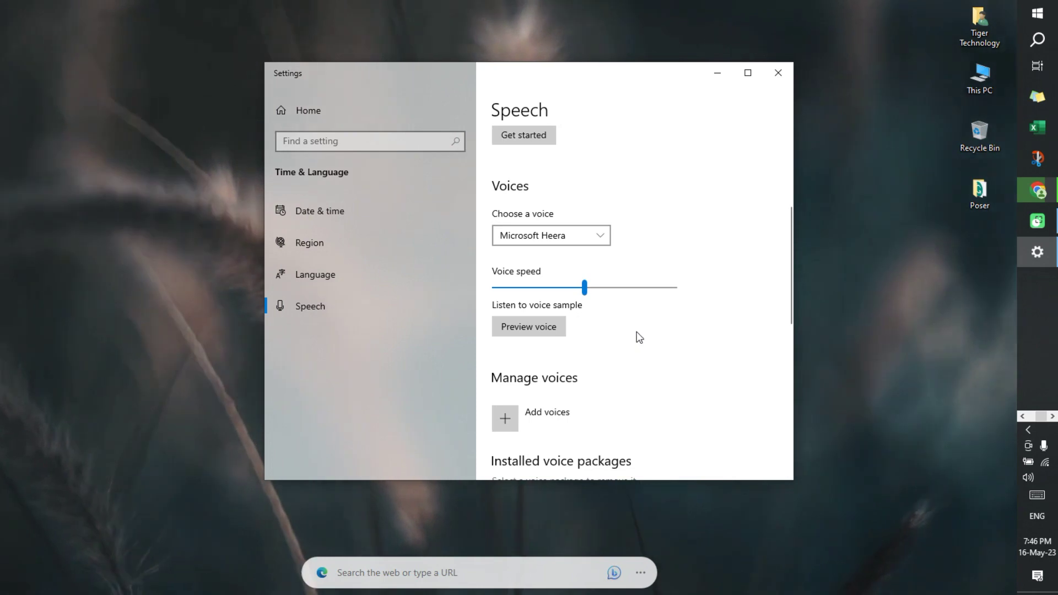
pyautogui.click(604, 238)
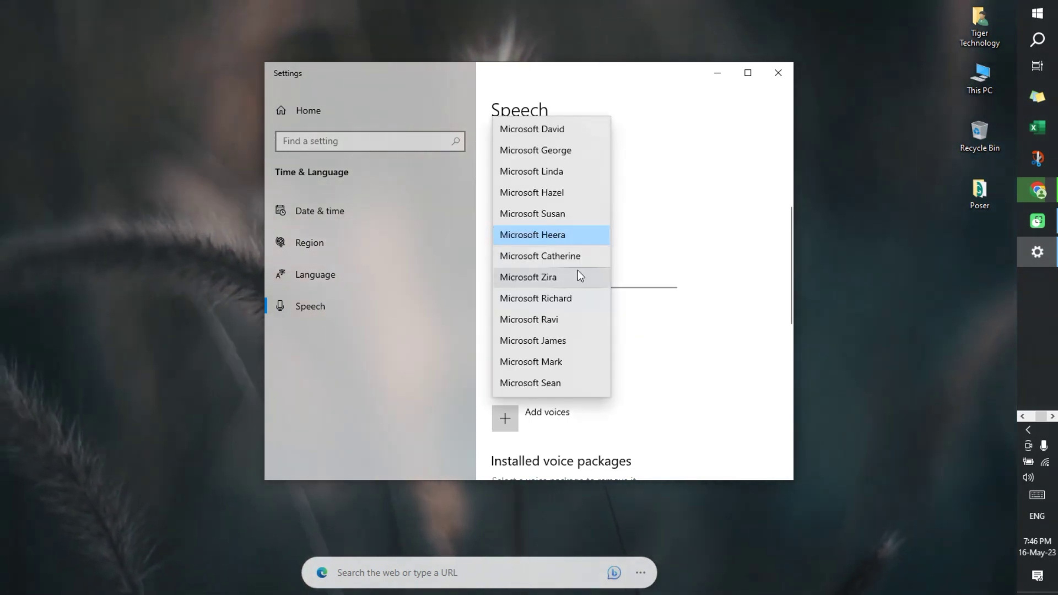
pyautogui.click(571, 279)
pyautogui.click(553, 329)
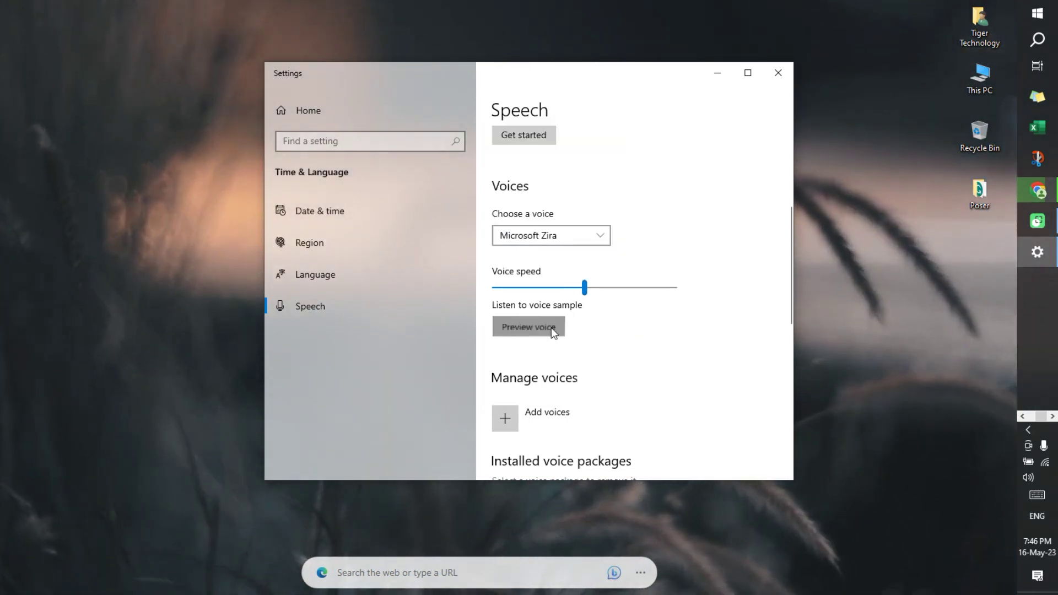
pyautogui.click(600, 237)
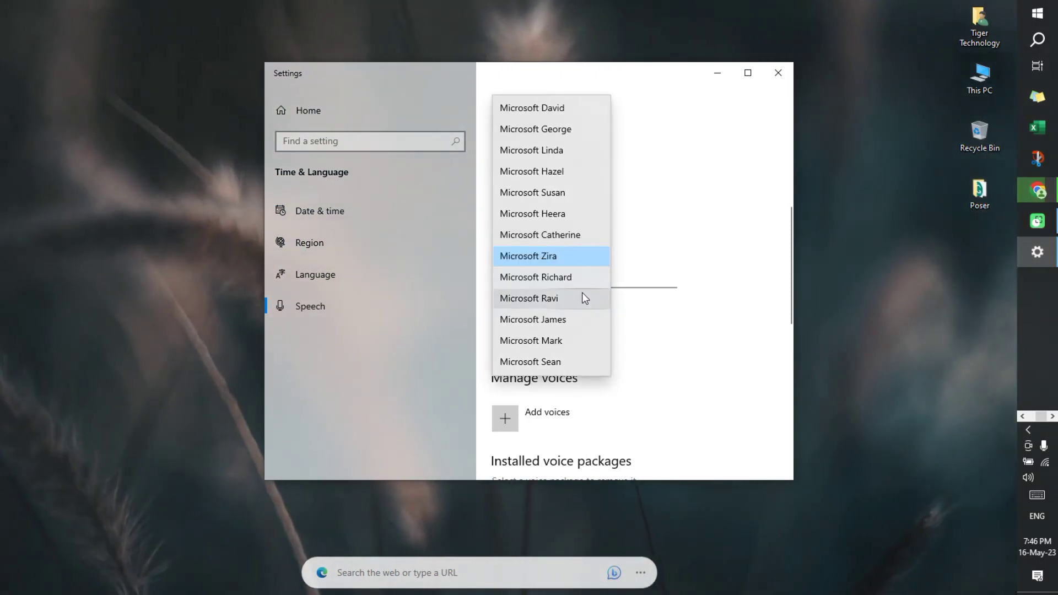
pyautogui.click(561, 174)
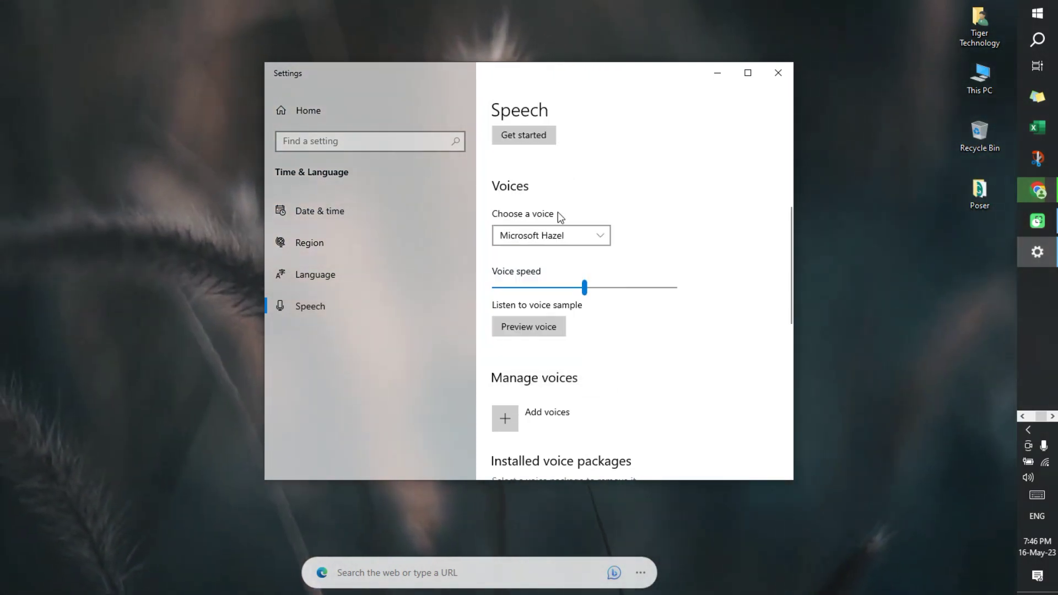
pyautogui.click(543, 329)
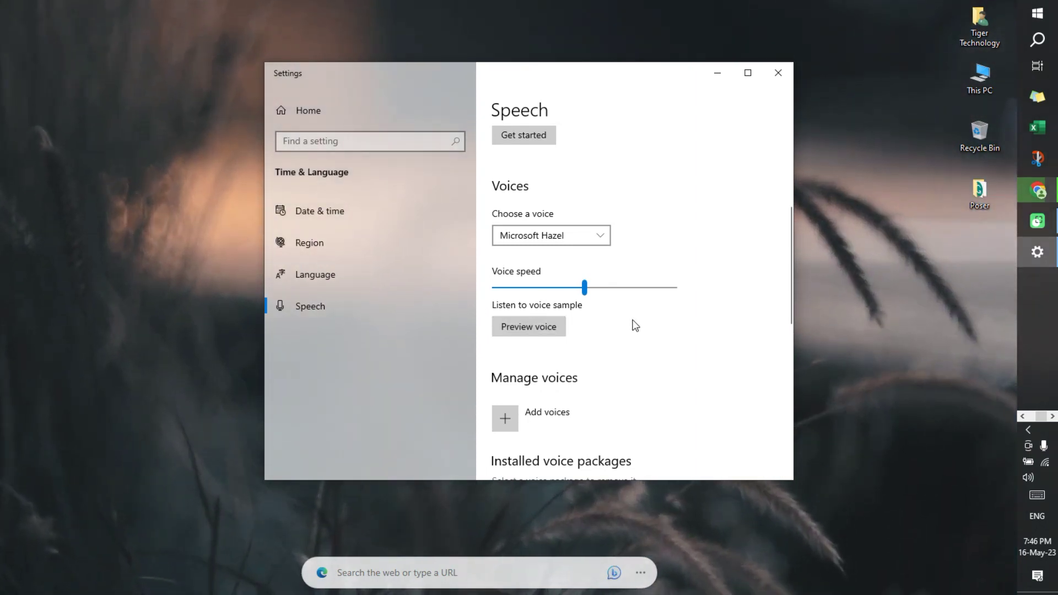
pyautogui.scroll(-3, 628, 324)
pyautogui.scroll(1, 633, 324)
pyautogui.scroll(2, 634, 314)
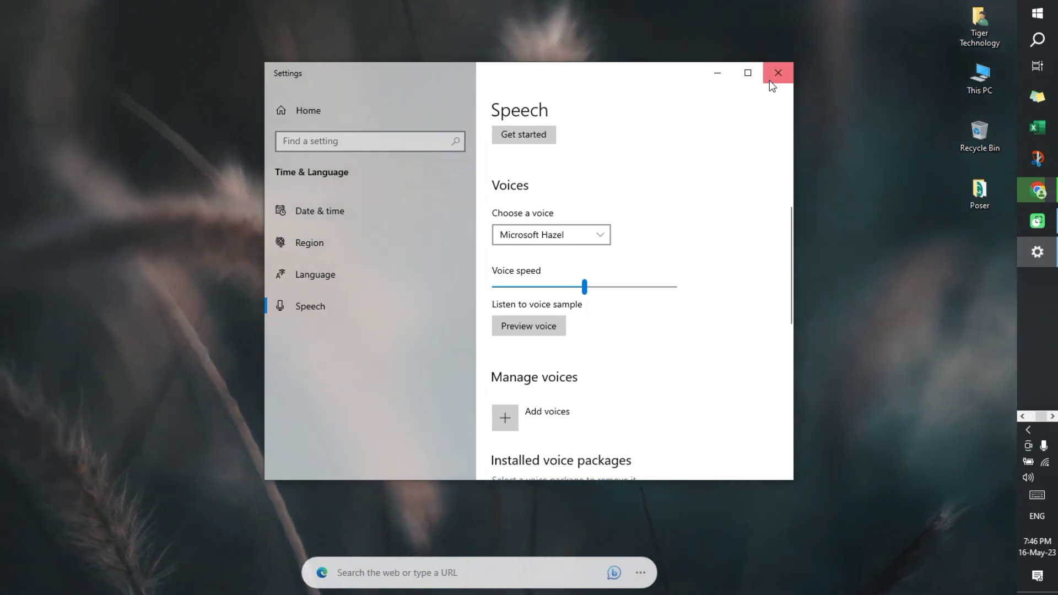
# Close Settings and install eSpeak with default folder, voices and Start Menu folder, viewing Readme.txt
pyautogui.click(769, 81)
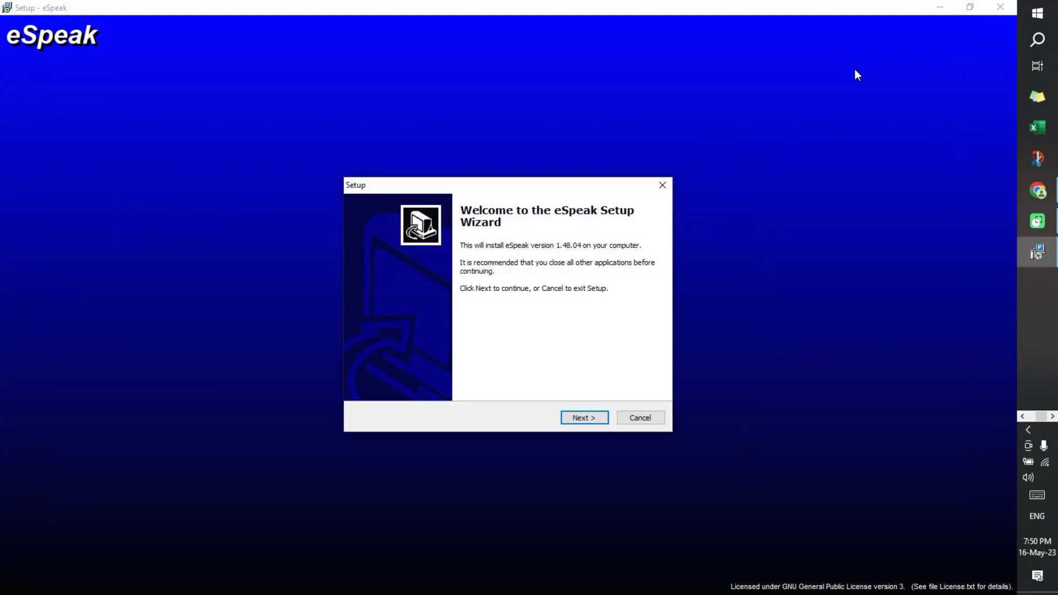
pyautogui.click(584, 418)
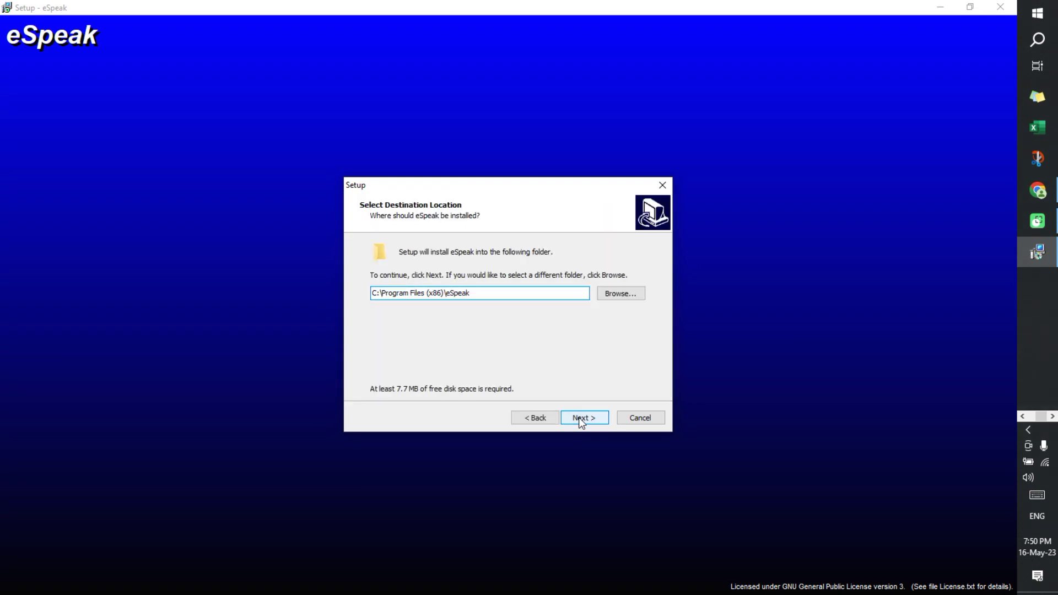
pyautogui.click(584, 418)
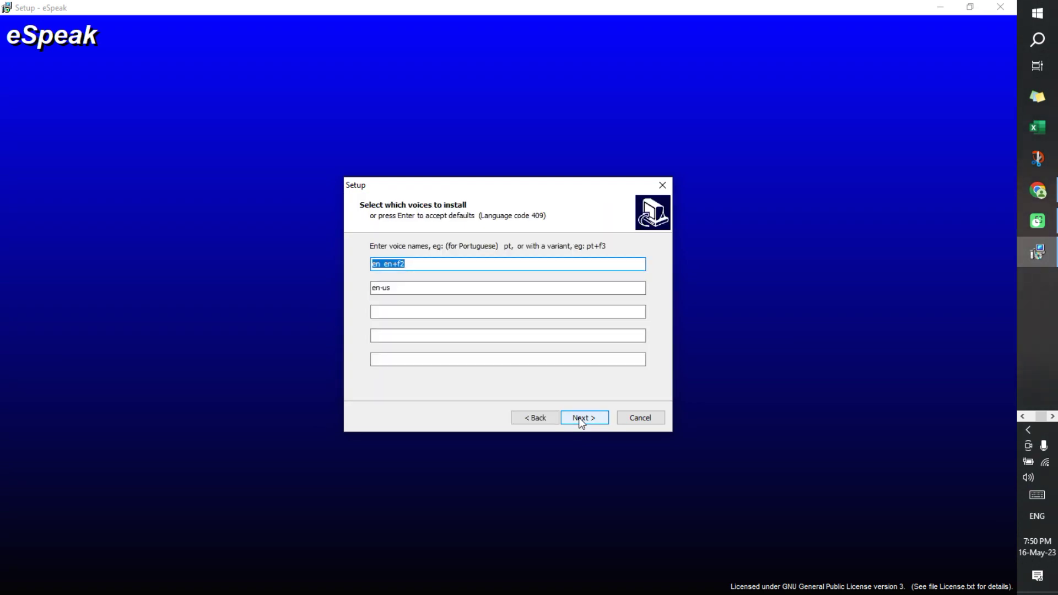
pyautogui.click(578, 418)
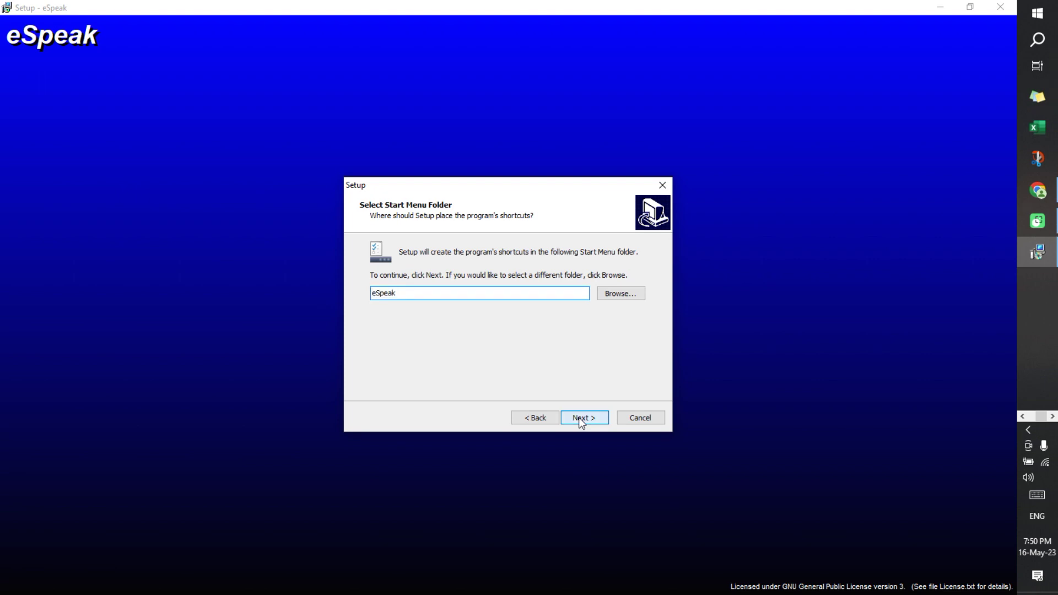
pyautogui.click(579, 418)
pyautogui.click(578, 418)
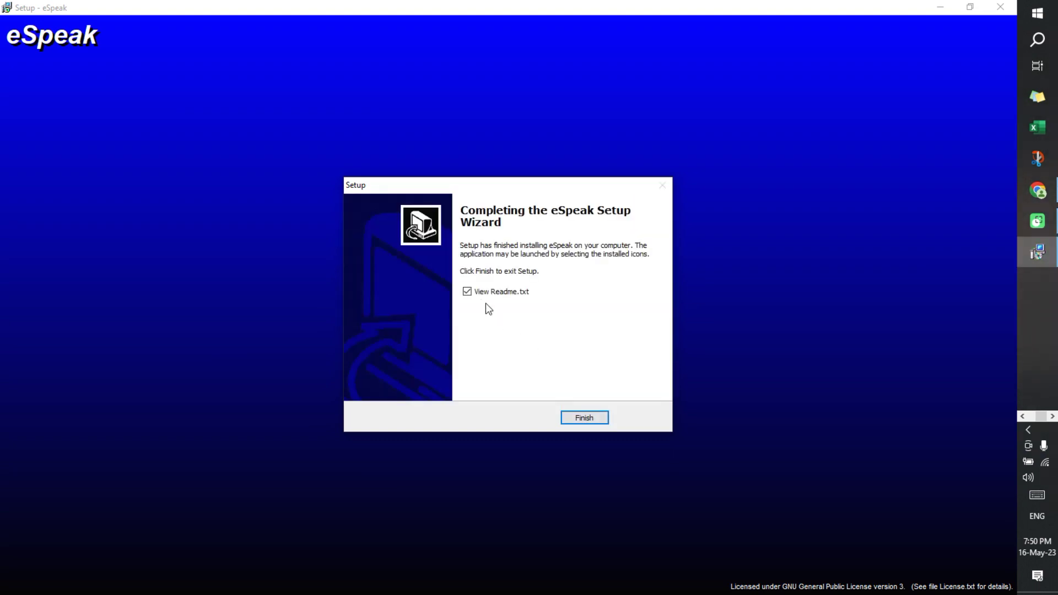
pyautogui.click(582, 420)
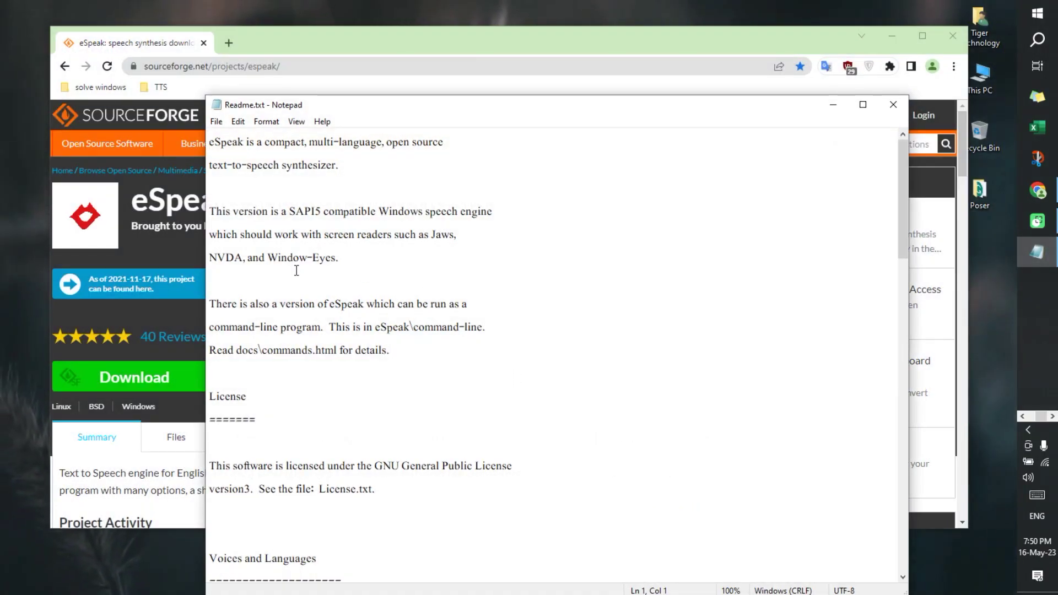
# Read through eSpeak's Readme.txt, highlighting the male voice variants line, then close Notepad
pyautogui.scroll(-7, 297, 268)
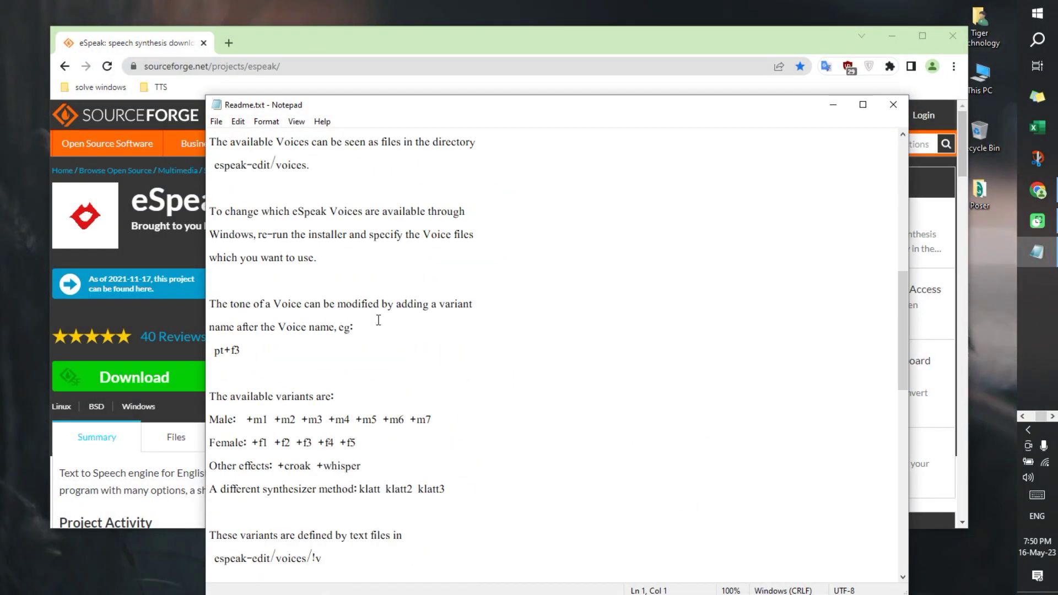
pyautogui.scroll(-2, 460, 361)
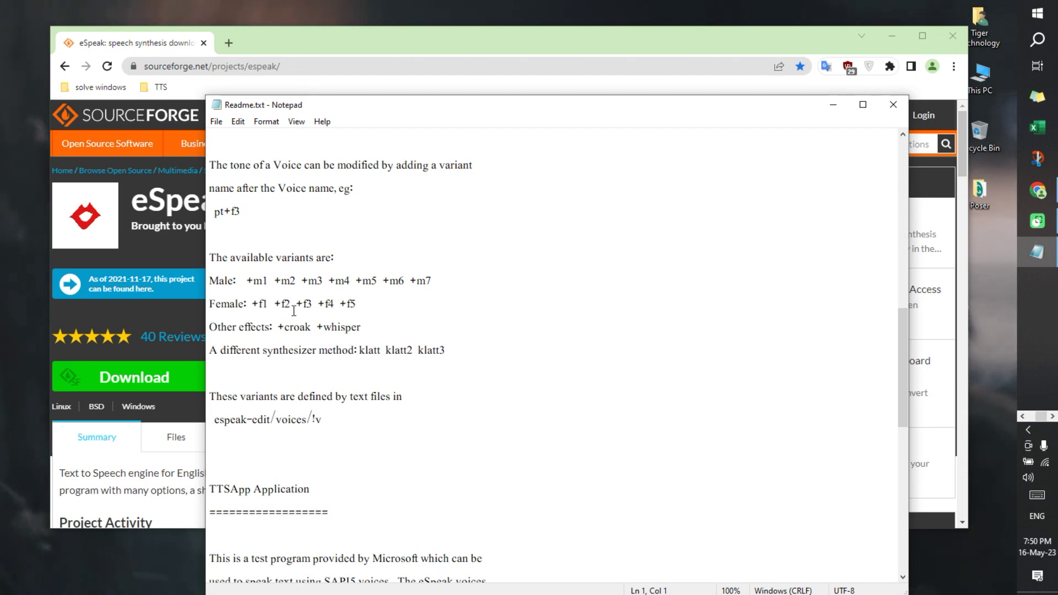
pyautogui.moveTo(210, 304); pyautogui.dragTo(209, 281)
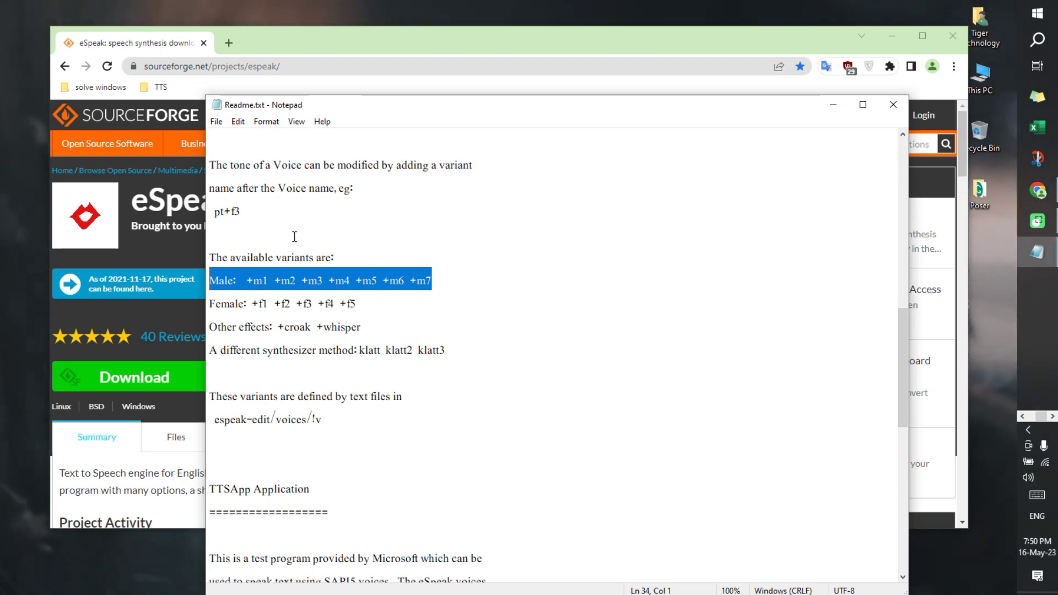
pyautogui.scroll(-7, 558, 316)
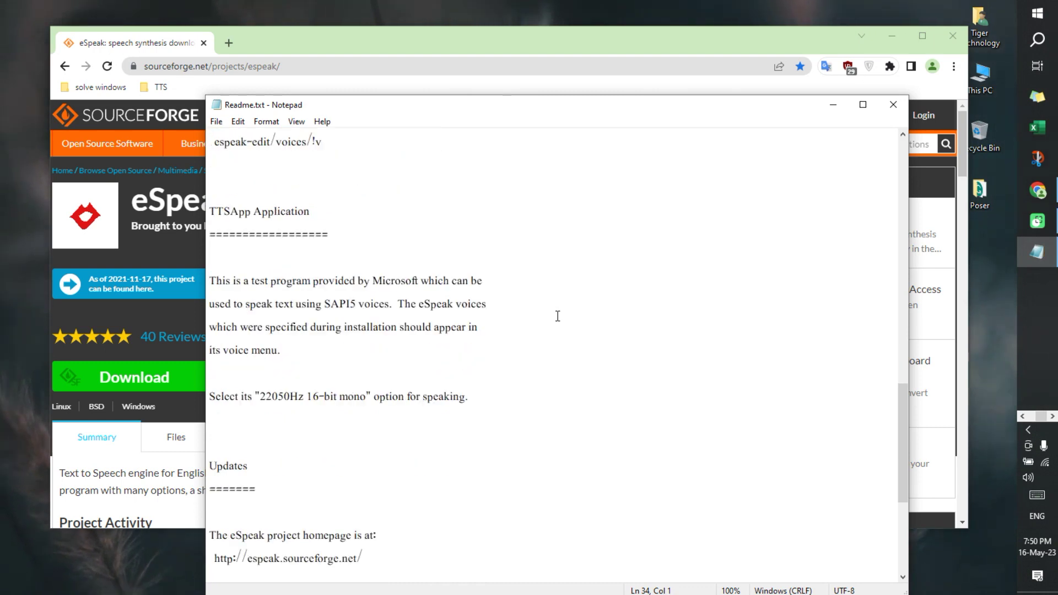
pyautogui.scroll(-1, 558, 316)
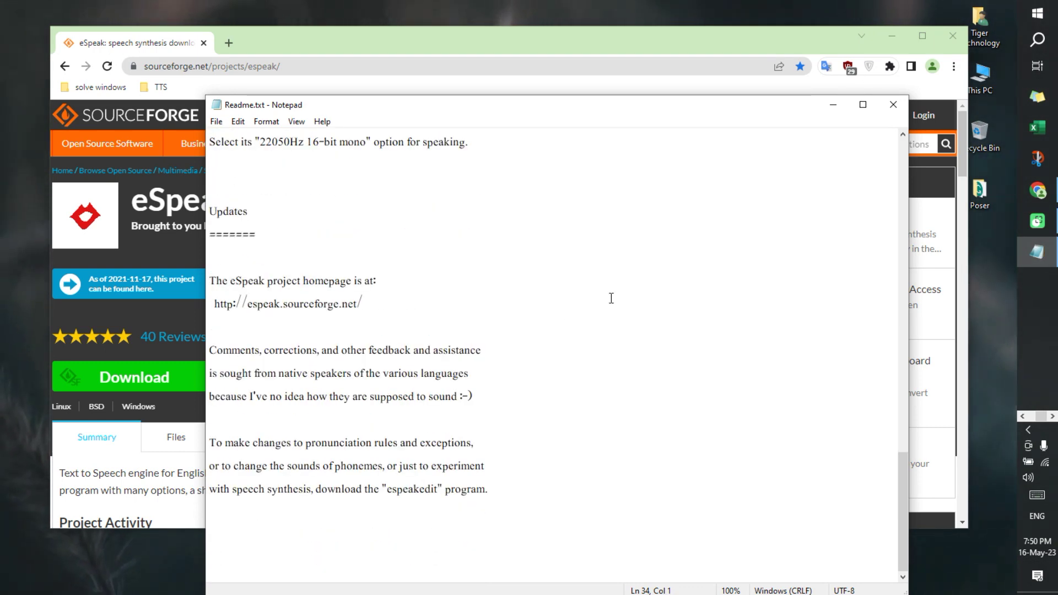
pyautogui.hotkey('alt', 'F4')
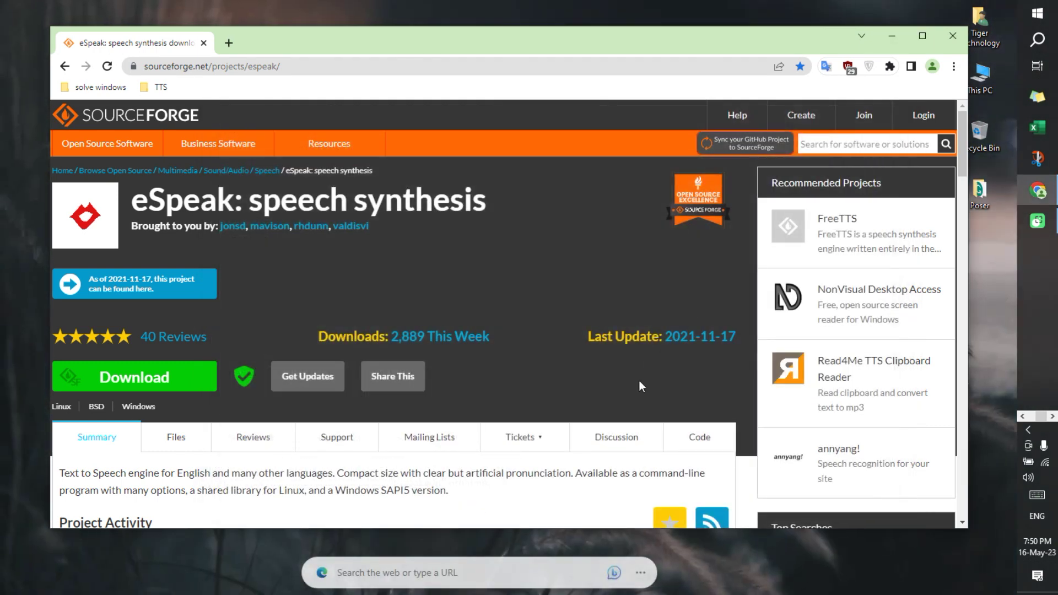
# Close Chrome and browse to C:\Program Files (x86)\eSpeak in File Explorer
pyautogui.click(951, 34)
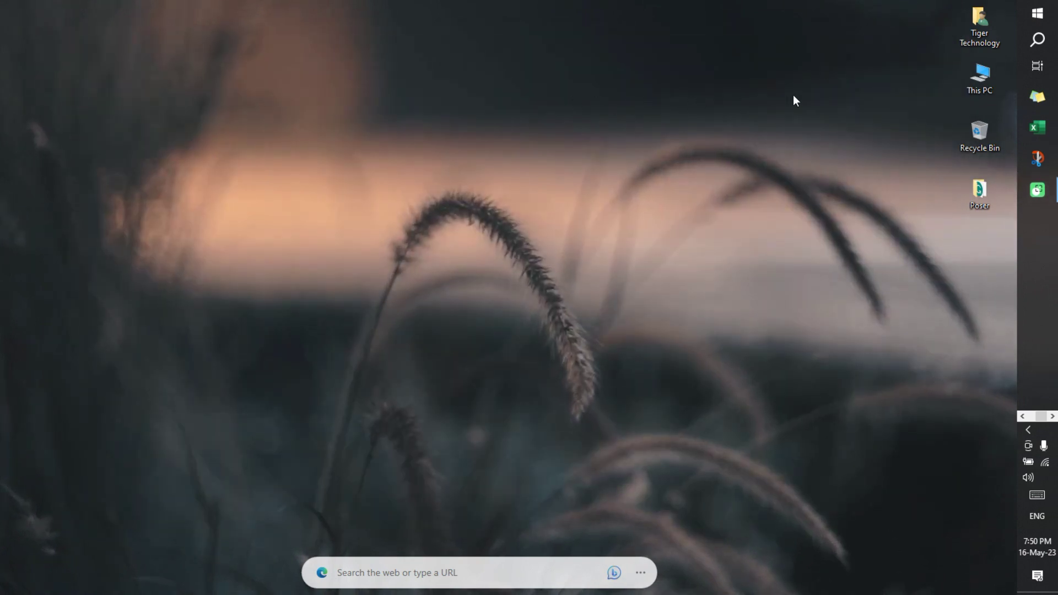
pyautogui.doubleClick(979, 77)
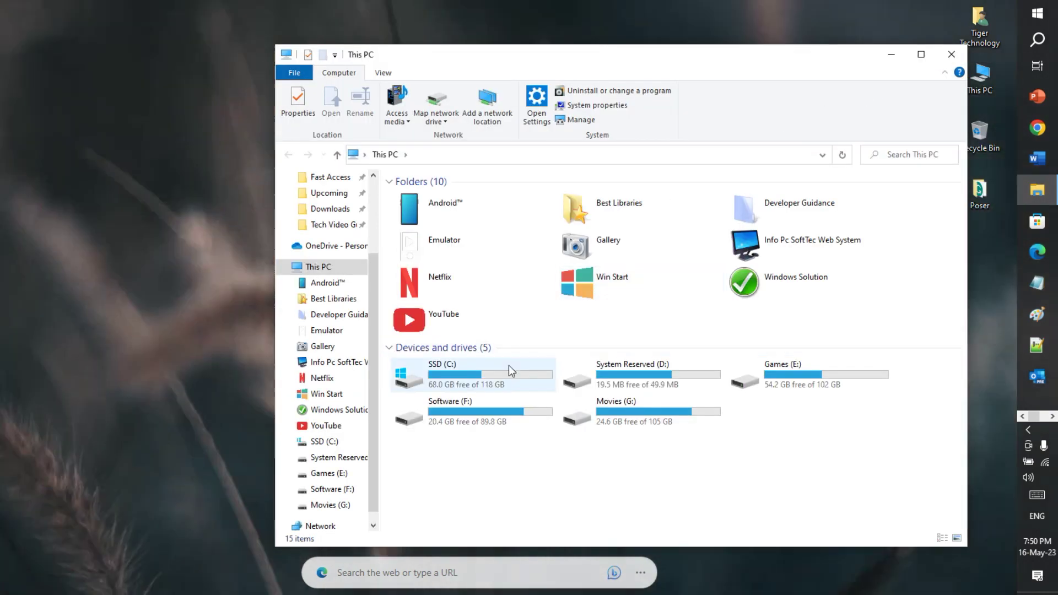
pyautogui.doubleClick(508, 365)
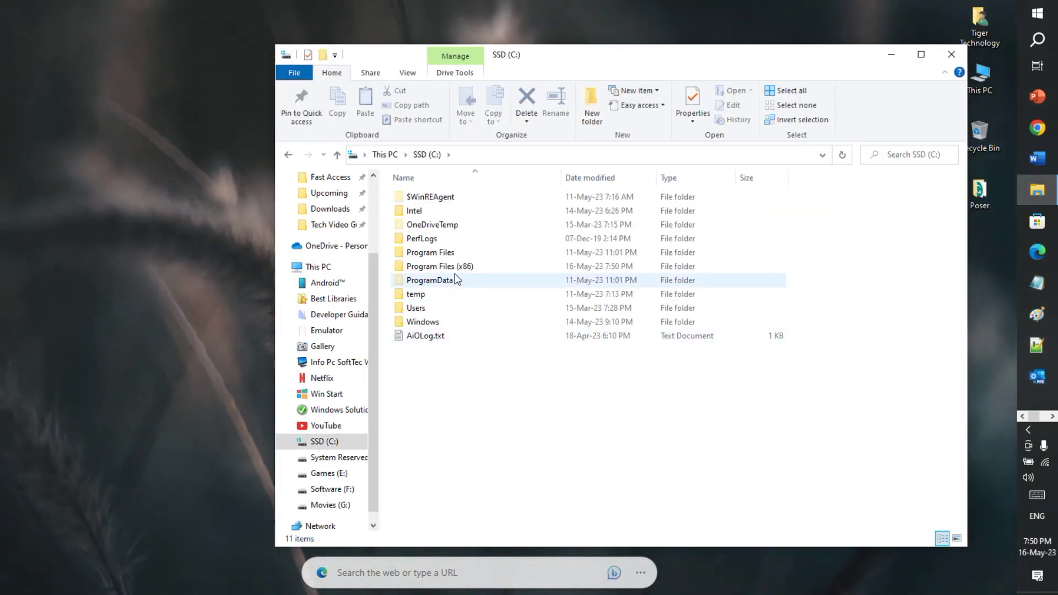
pyautogui.doubleClick(455, 268)
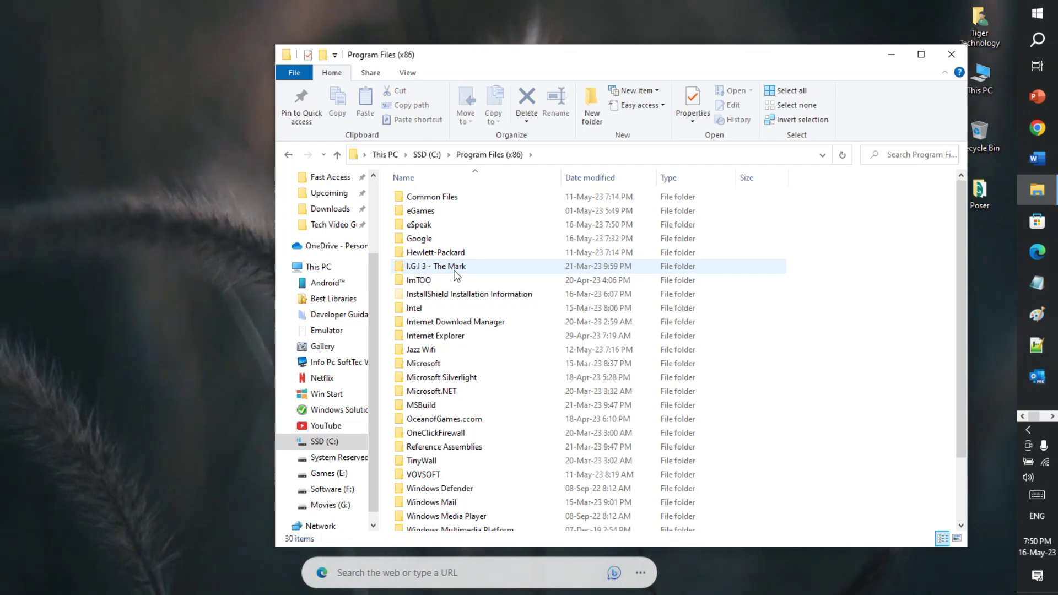
pyautogui.click(422, 230)
pyautogui.doubleClick(422, 231)
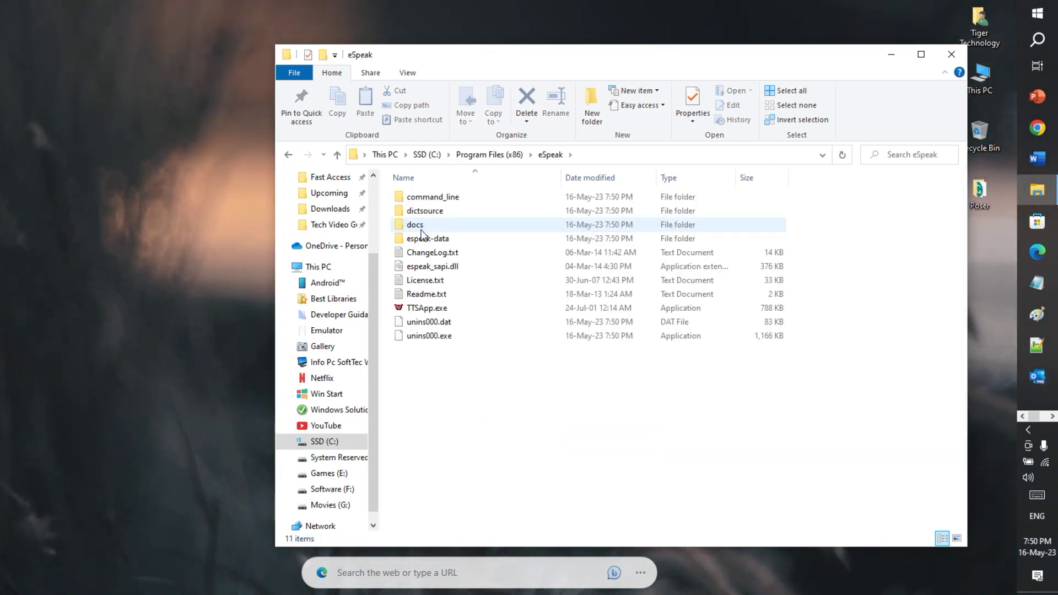
# Send TTSApp.exe to the Desktop as a shortcut
pyautogui.rightClick(430, 308)
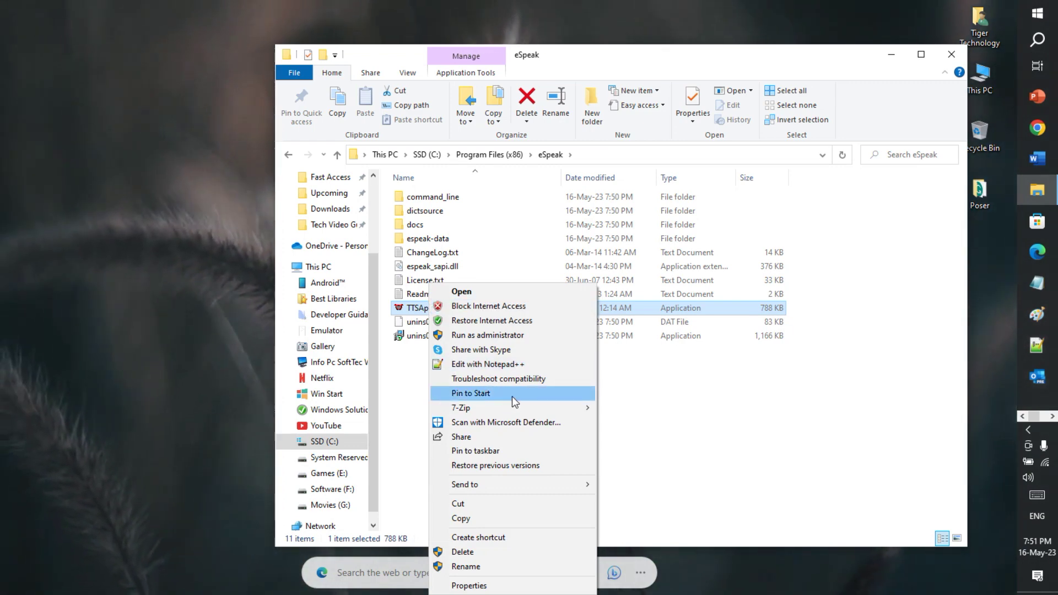
pyautogui.moveTo(580, 488)
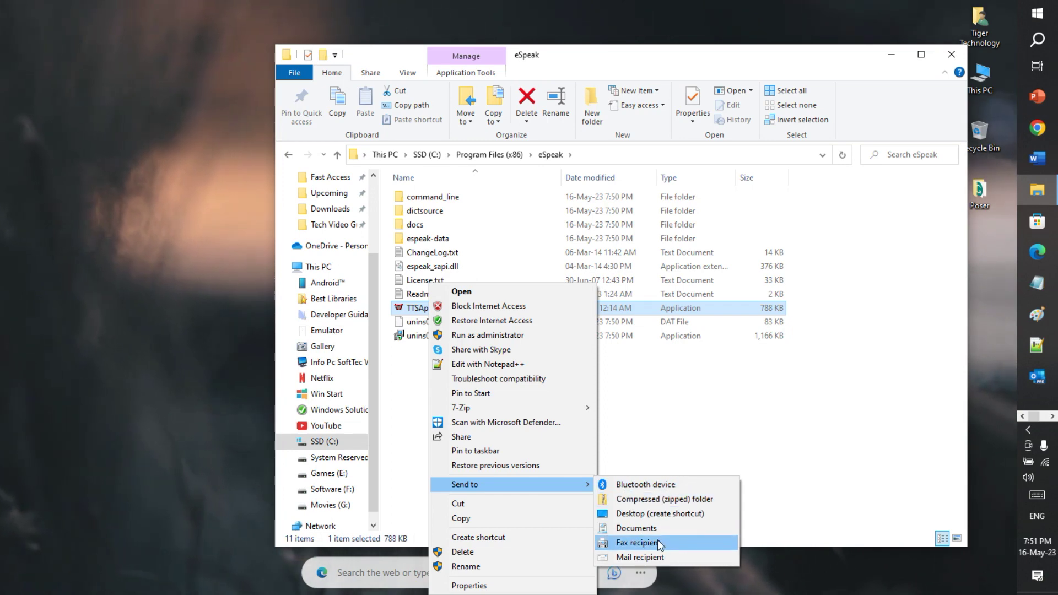
pyautogui.click(659, 512)
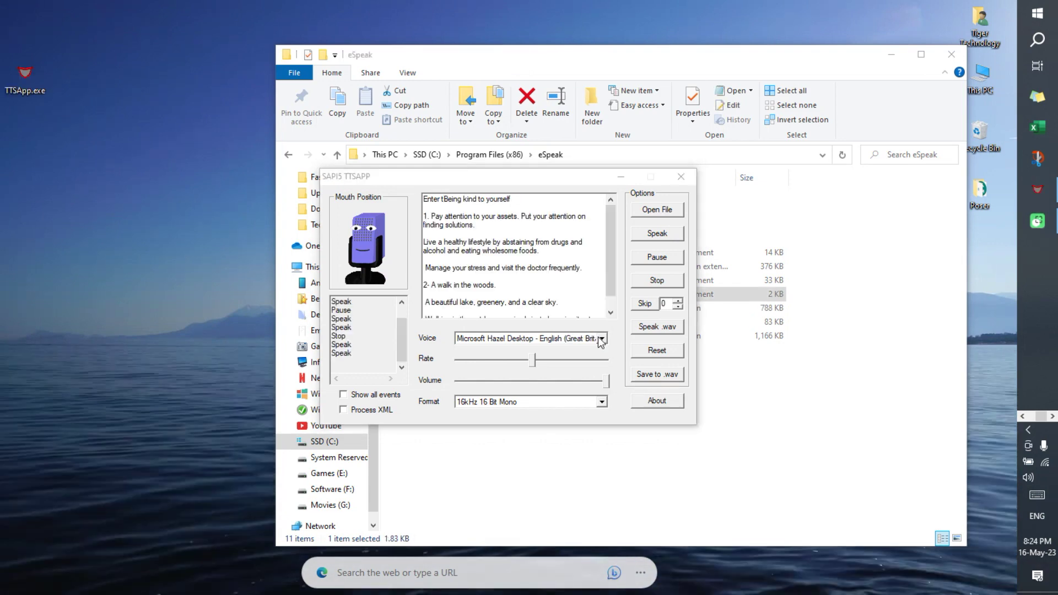
# Keep the Microsoft Hazel voice and set the output format to 48kHz 16 Bit Mono
pyautogui.click(601, 339)
pyautogui.click(601, 338)
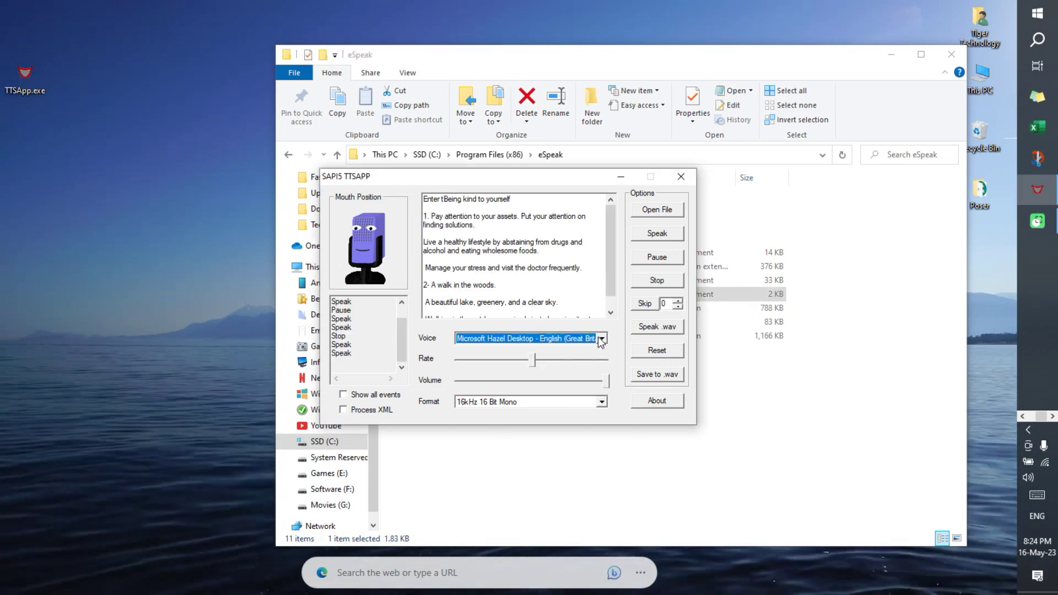
pyautogui.click(601, 402)
pyautogui.scroll(-5, 595, 429)
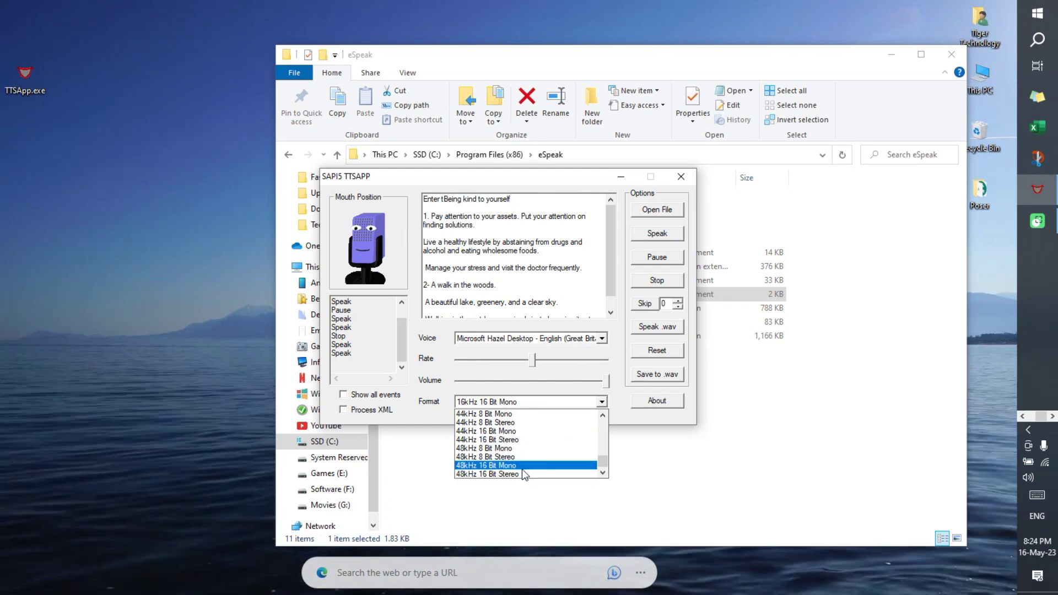
pyautogui.click(490, 466)
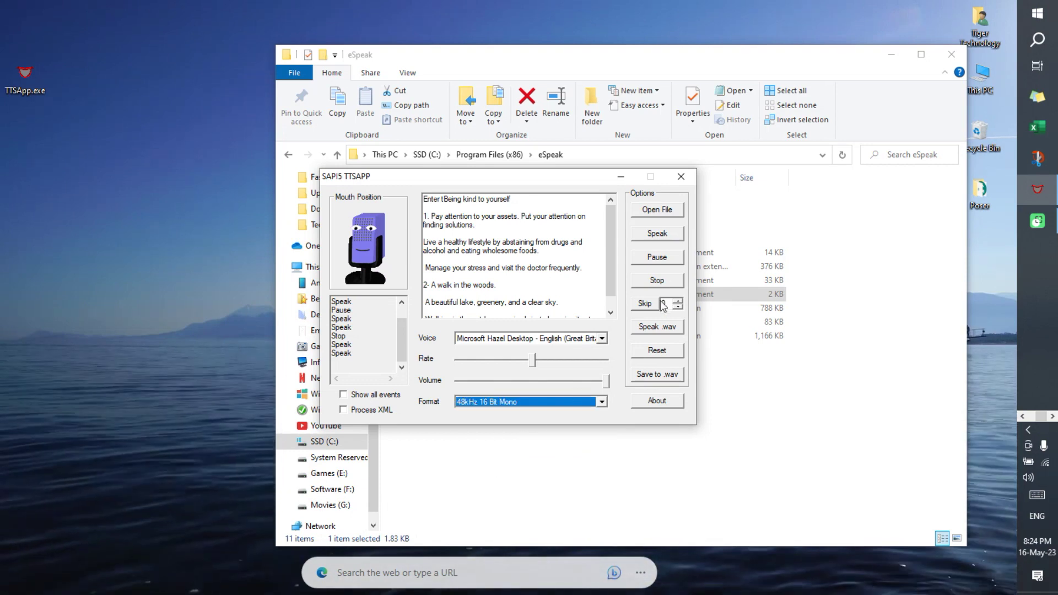
# Test-speak the text with Hazel, stop it, and begin saving it as a WAV file
pyautogui.click(673, 232)
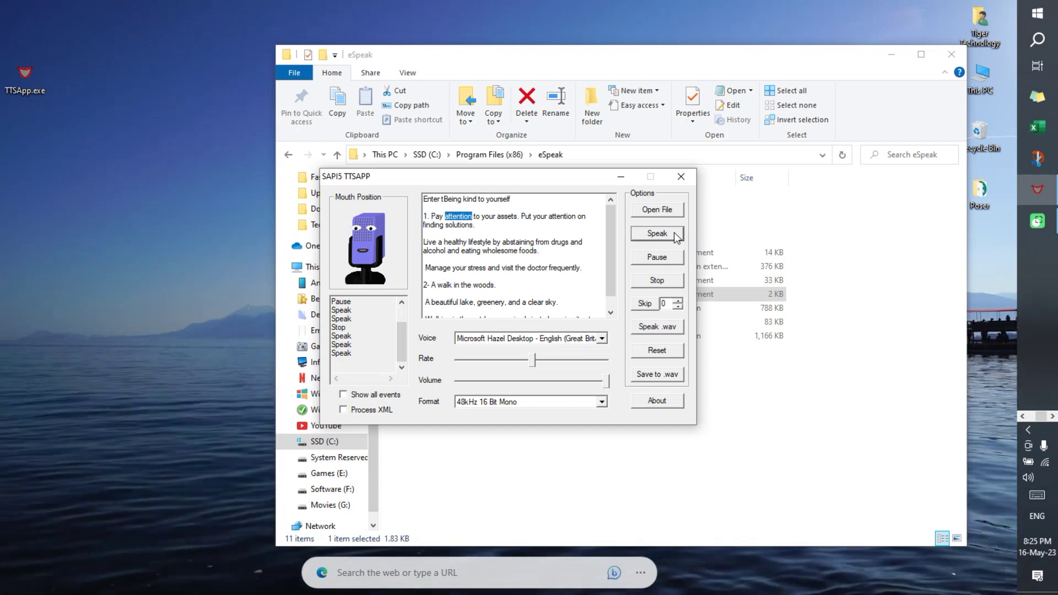
pyautogui.click(657, 282)
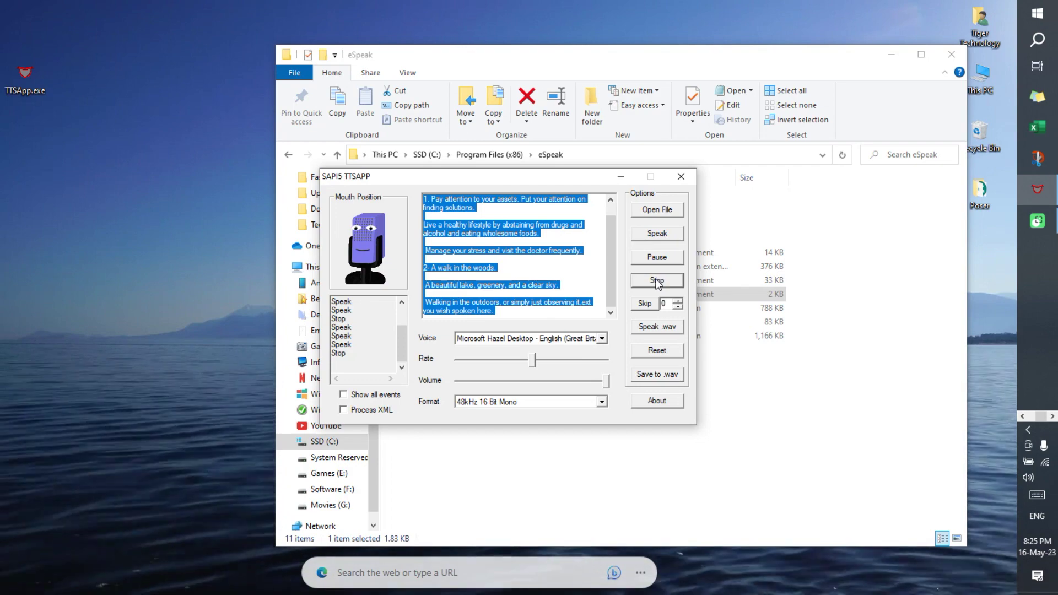
pyautogui.click(650, 377)
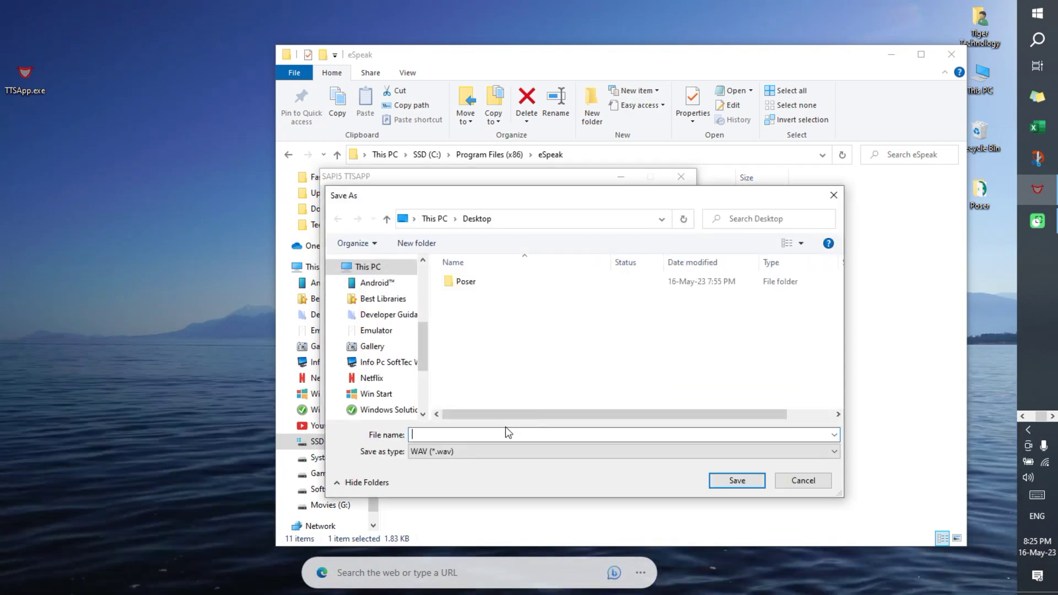
# Save the recording as Hazel.wav on the Desktop and dismiss the confirmation
pyautogui.write('Hazel')
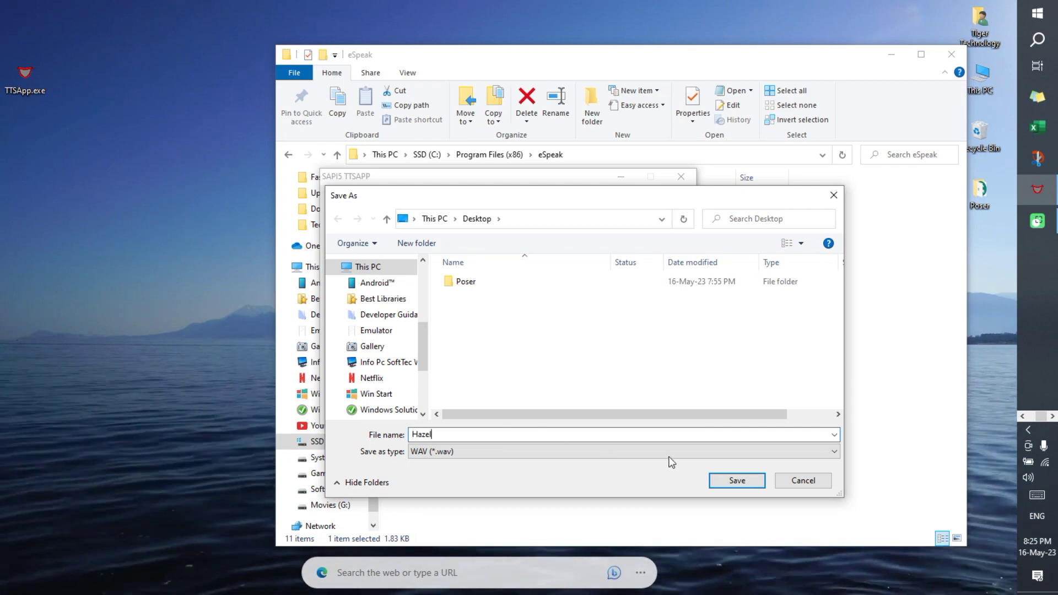
pyautogui.press('Return')
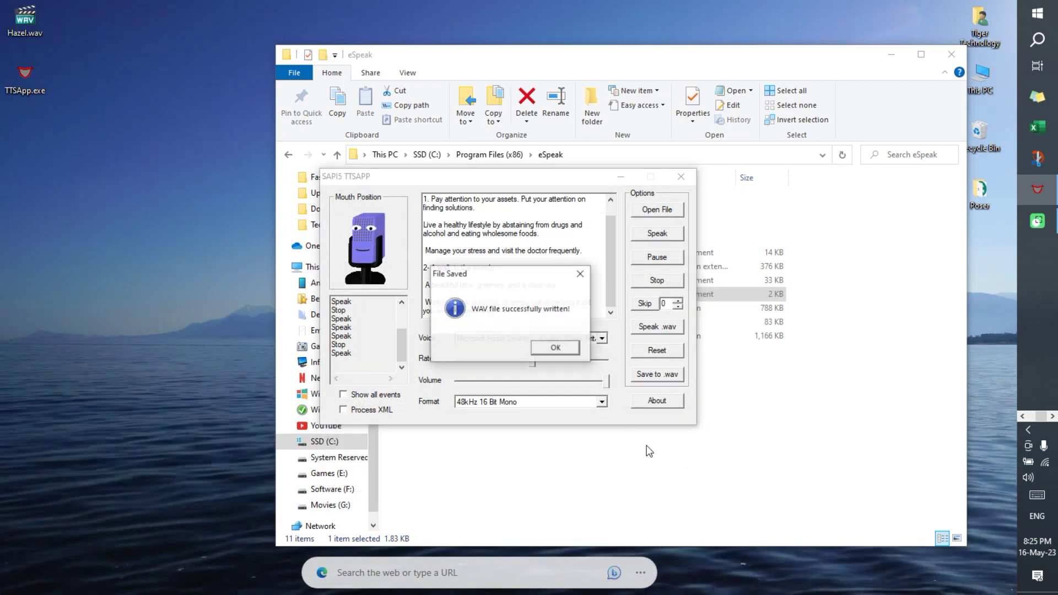
pyautogui.click(548, 348)
# Play Hazel.wav from the desktop in MPC-BE, repositioning the player window
pyautogui.click(35, 18)
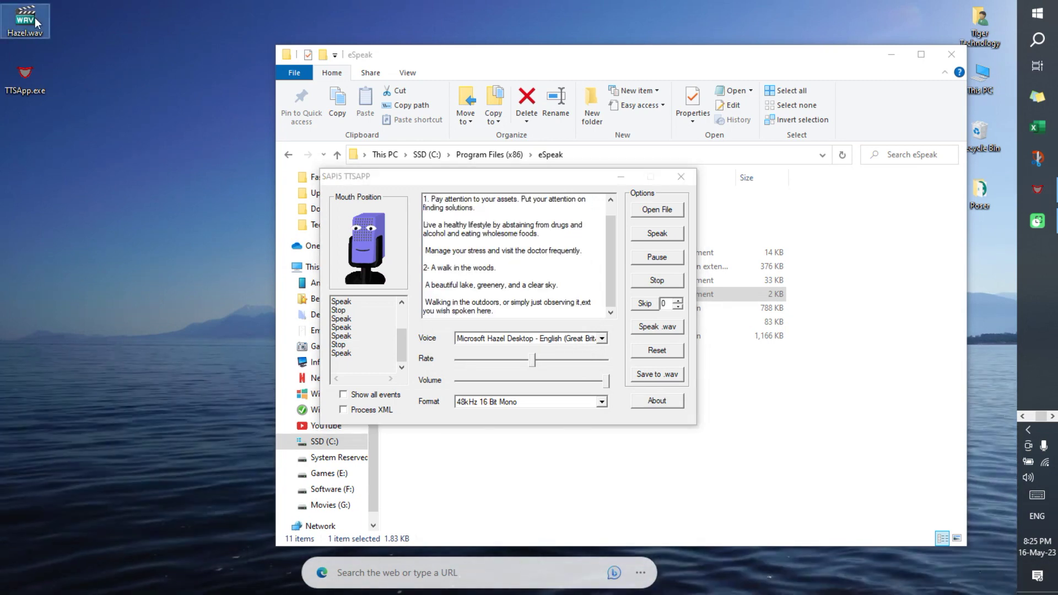
pyautogui.doubleClick(34, 18)
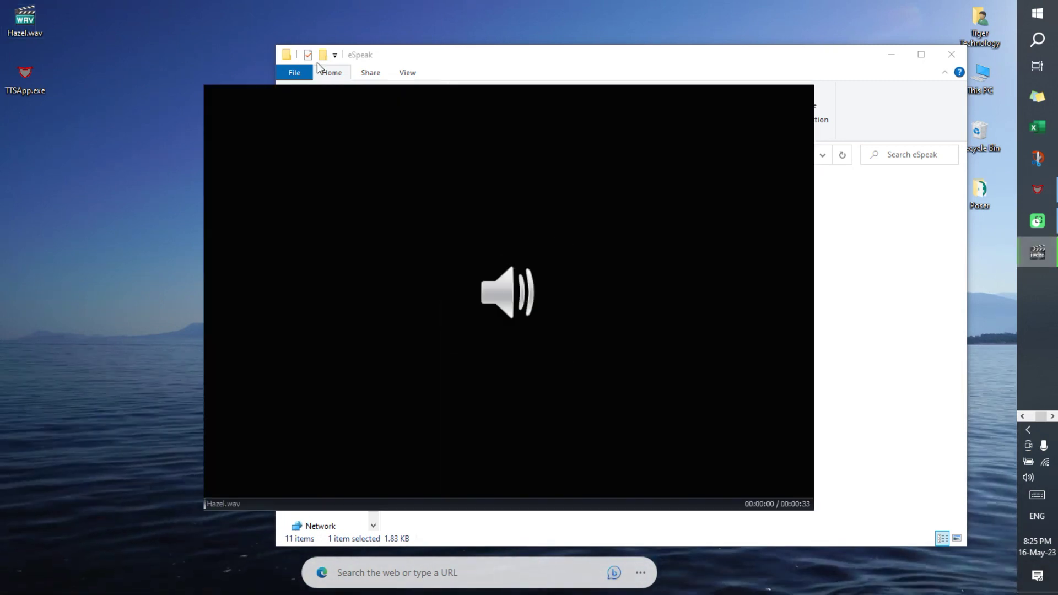
pyautogui.moveTo(514, 125); pyautogui.dragTo(619, 359)
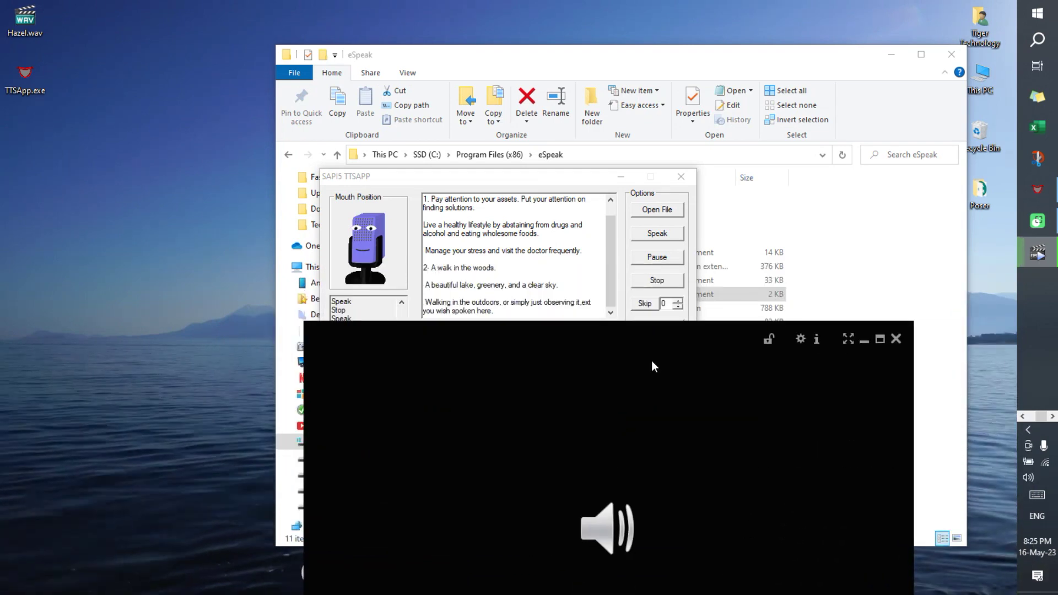
pyautogui.moveTo(699, 415); pyautogui.dragTo(887, 206)
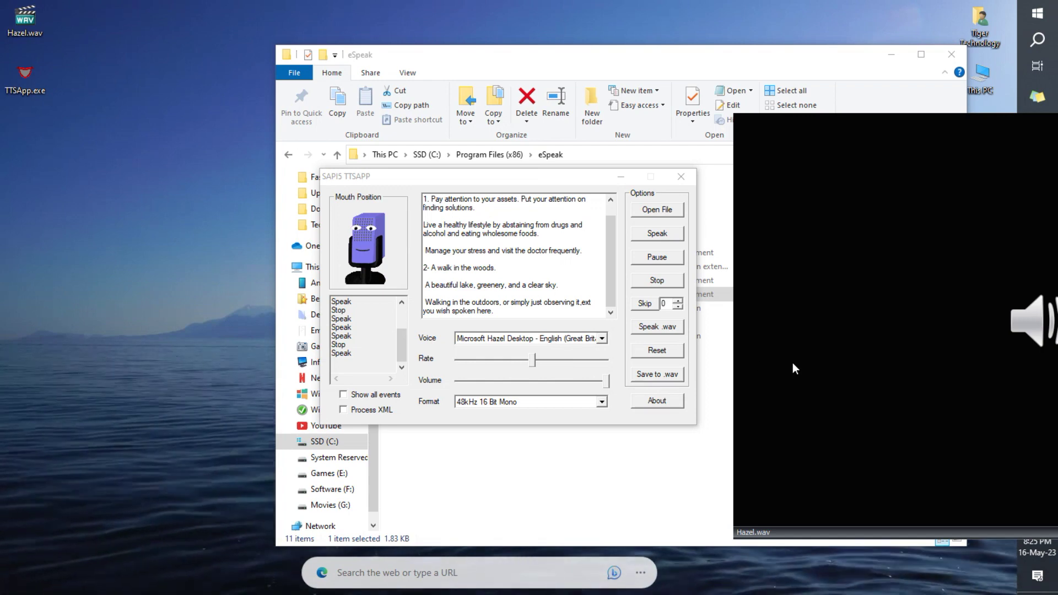
pyautogui.moveTo(970, 399); pyautogui.dragTo(518, 394)
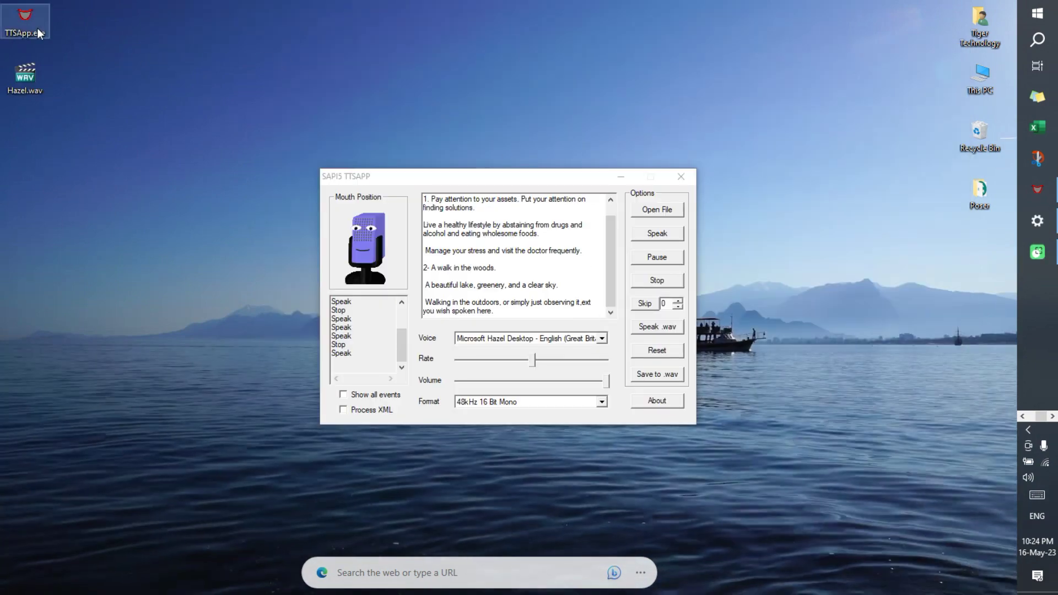
# Open TTSApp.exe's file location from the shortcut and close the TTSApp window
pyautogui.rightClick(38, 28)
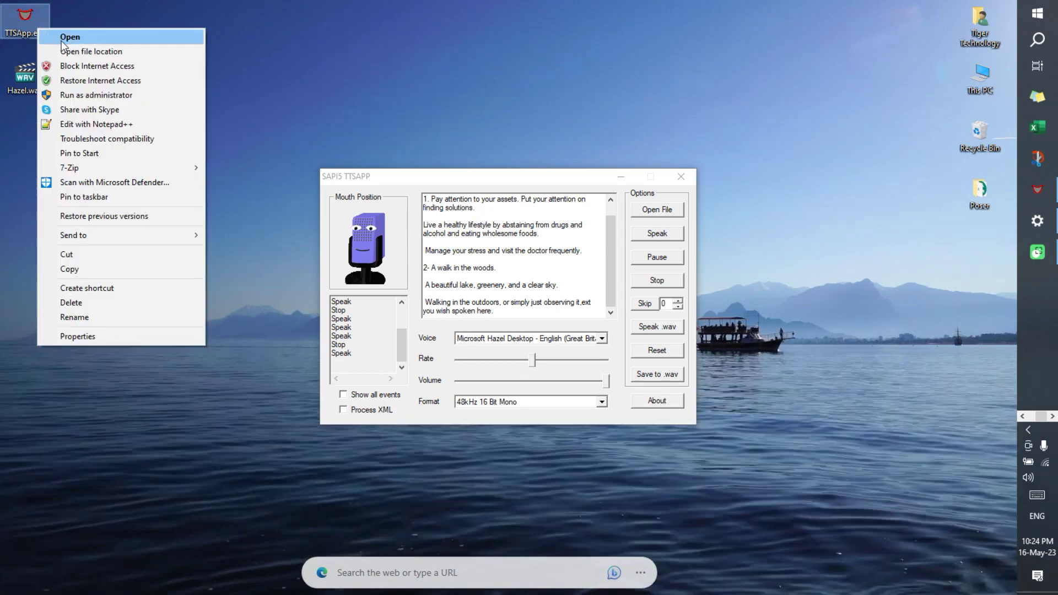
pyautogui.click(69, 50)
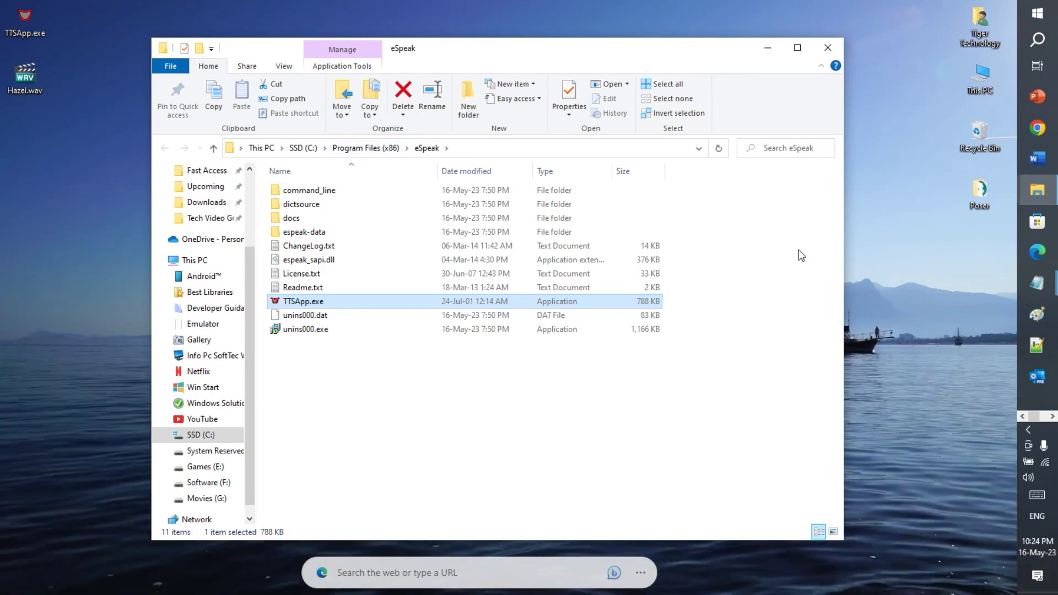
pyautogui.moveTo(683, 48); pyautogui.dragTo(682, 305)
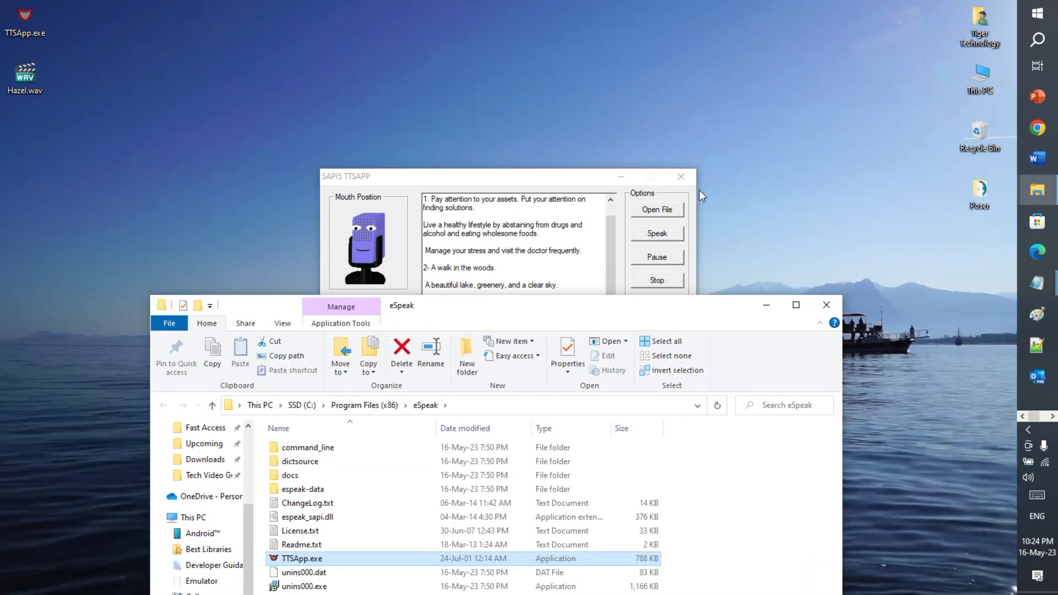
pyautogui.click(686, 177)
pyautogui.moveTo(584, 309); pyautogui.dragTo(584, 43)
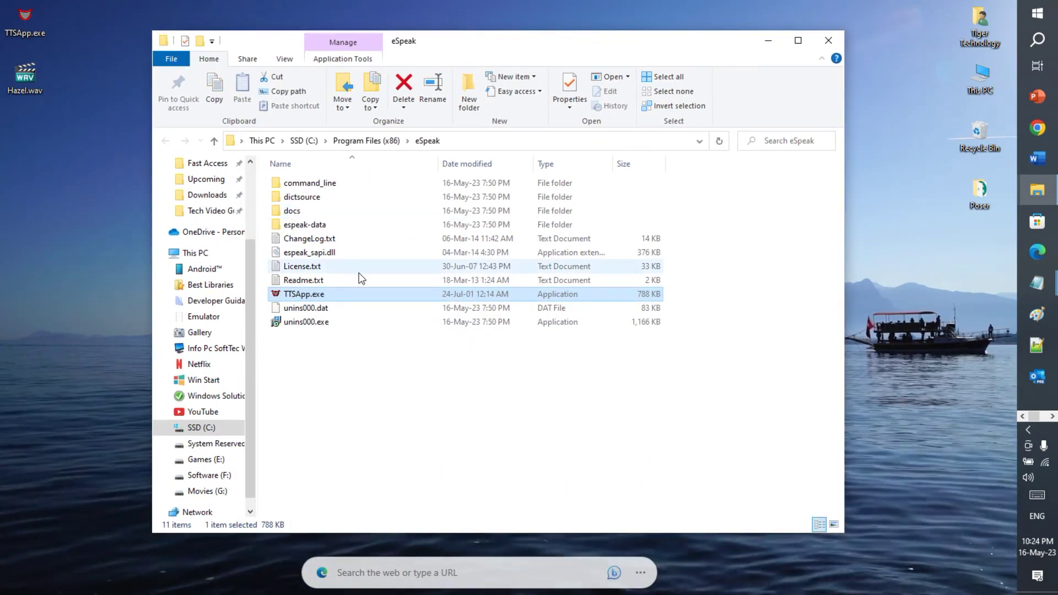
# Run espeak.exe from the command_line folder, close Explorer, and paste a sample sentence
pyautogui.click(345, 190)
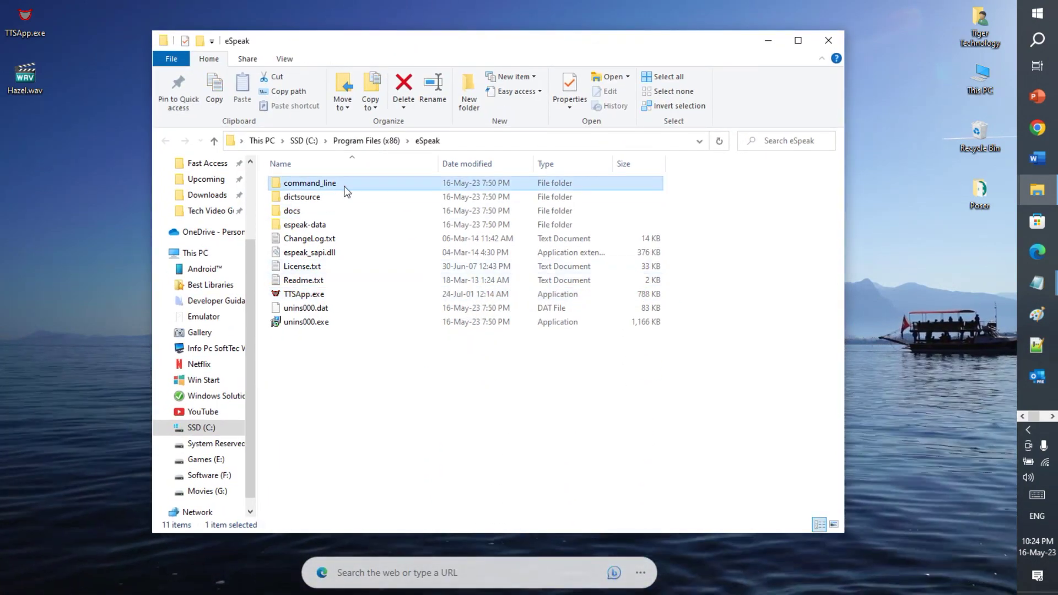
pyautogui.doubleClick(369, 187)
pyautogui.click(343, 184)
pyautogui.doubleClick(342, 184)
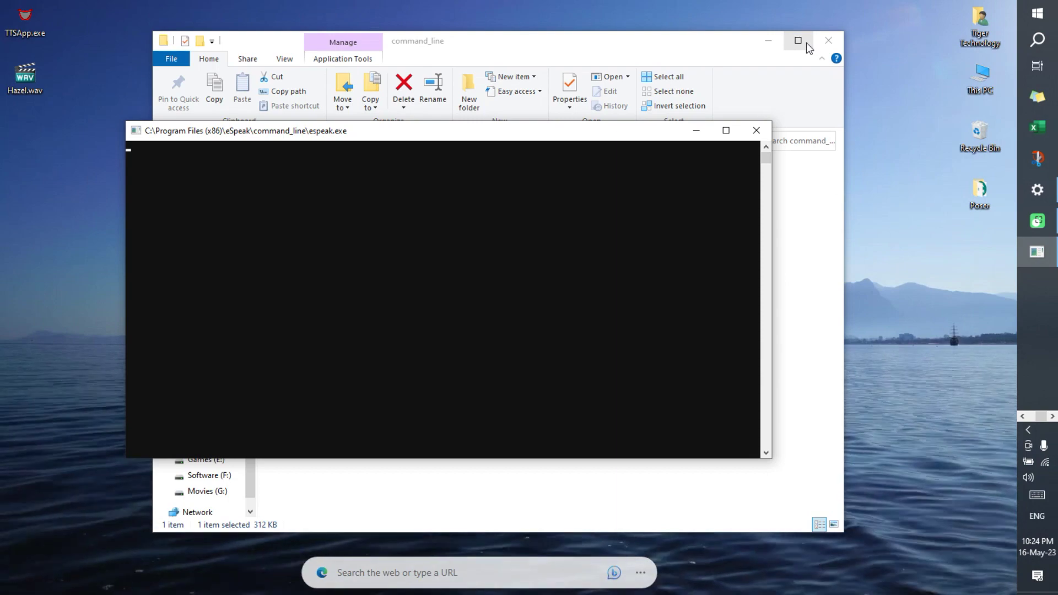
pyautogui.click(829, 43)
pyautogui.write('The eSpeak speech synthesizer supports several languages,')
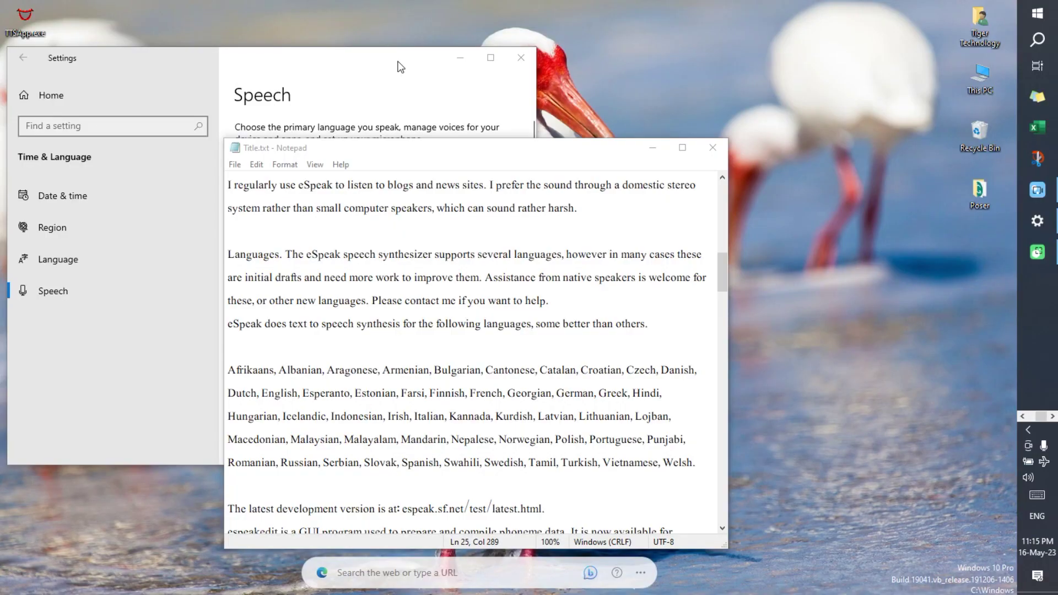
# Start Narrator from the Start menu and open its settings from Narrator Home
pyautogui.click(400, 66)
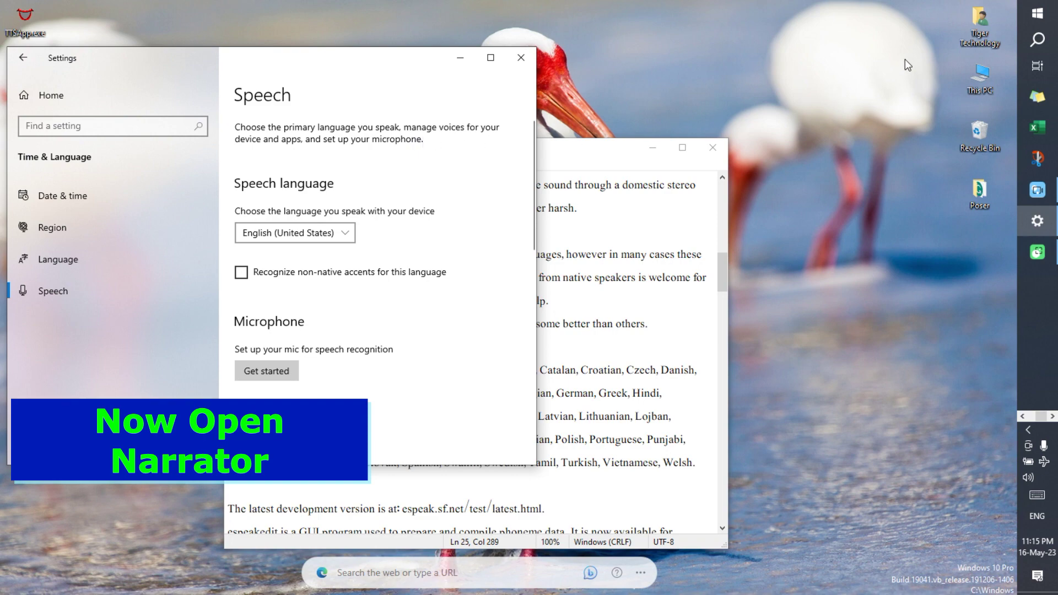
pyautogui.click(1037, 13)
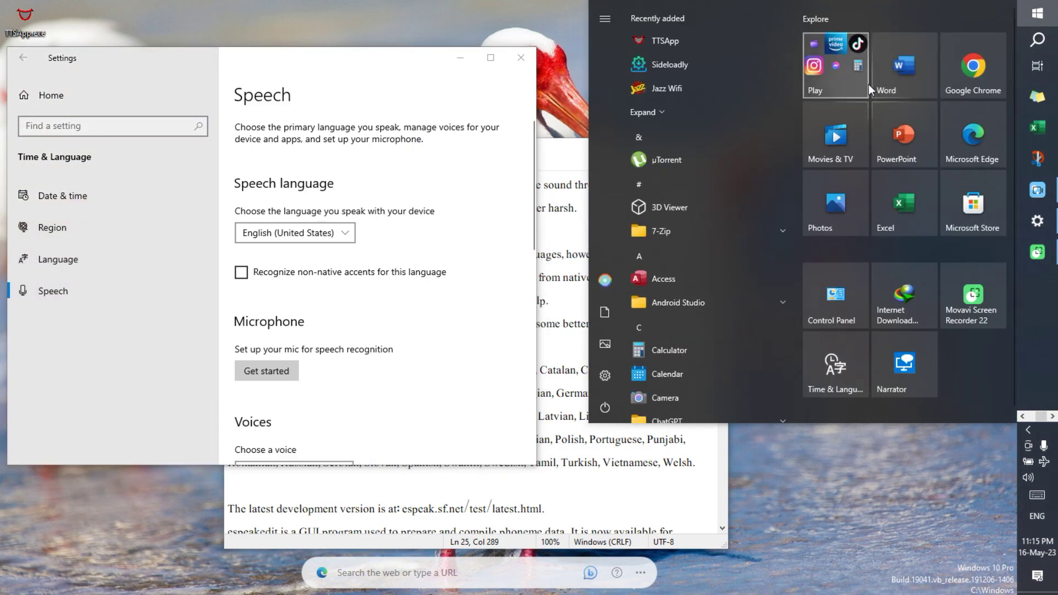
pyautogui.click(905, 369)
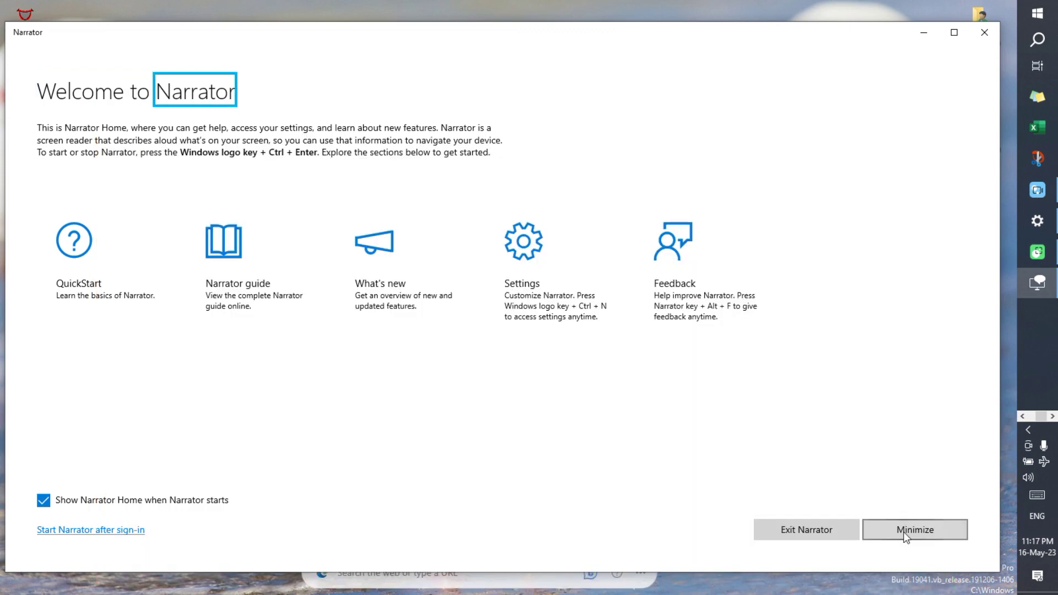
pyautogui.click(522, 263)
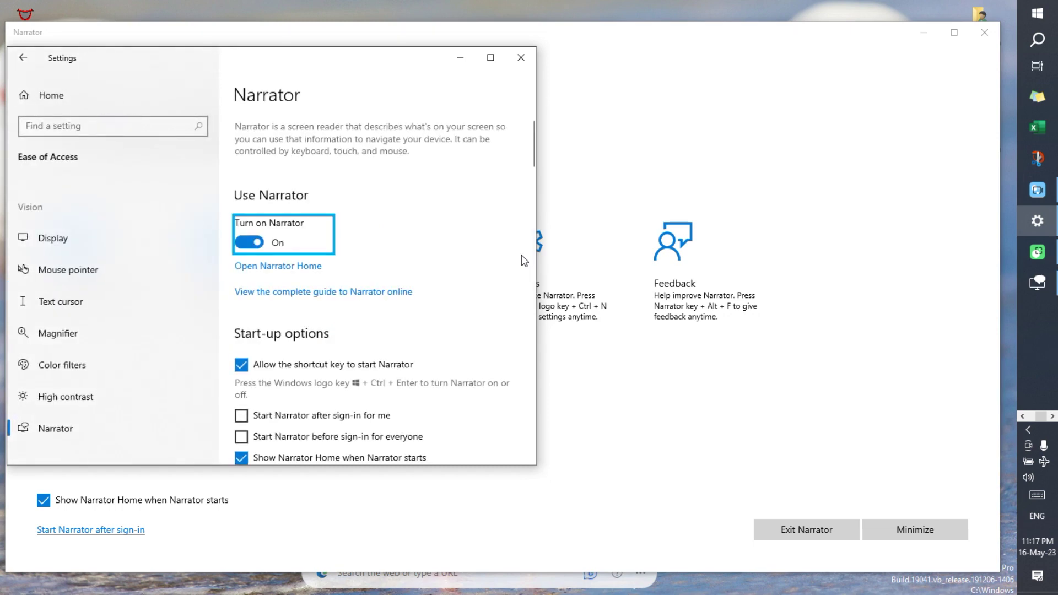
# Choose Microsoft Heera - English (India) as Narrator's voice and minimize Narrator Home
pyautogui.scroll(-3, 455, 312)
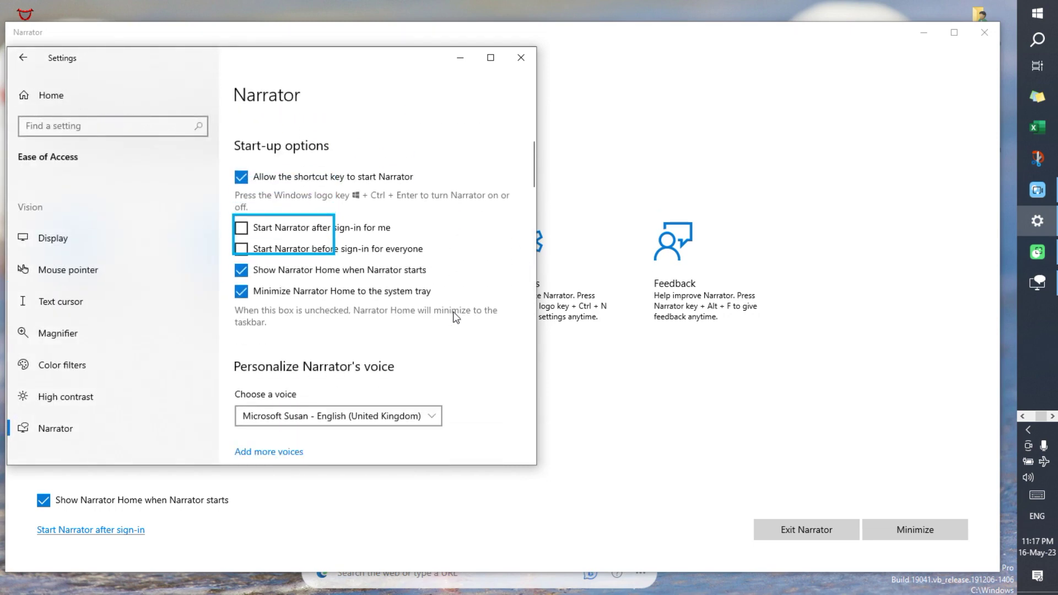
pyautogui.scroll(-2, 455, 316)
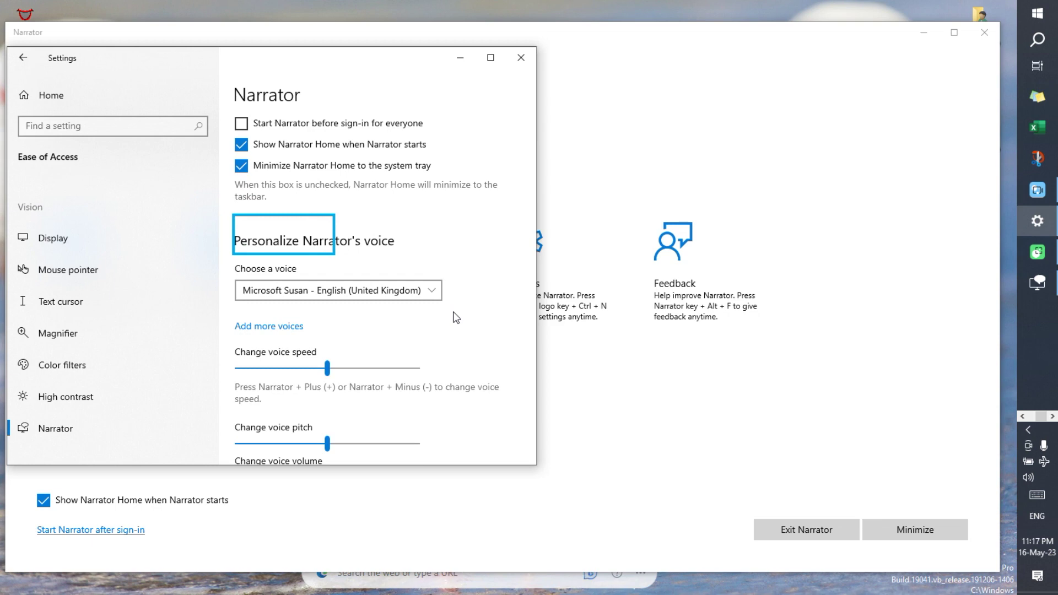
pyautogui.click(436, 290)
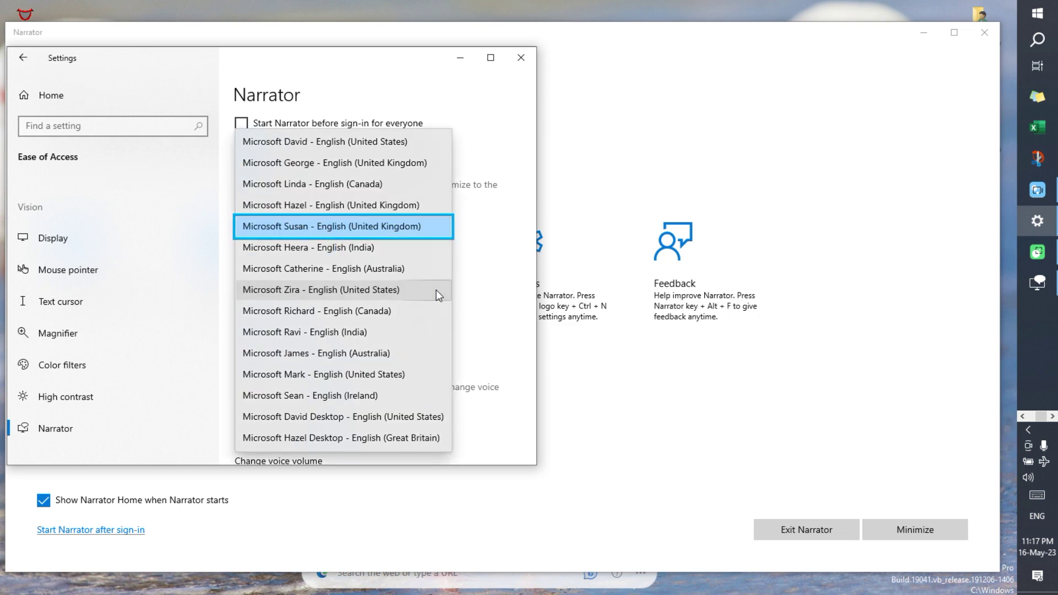
pyautogui.click(364, 250)
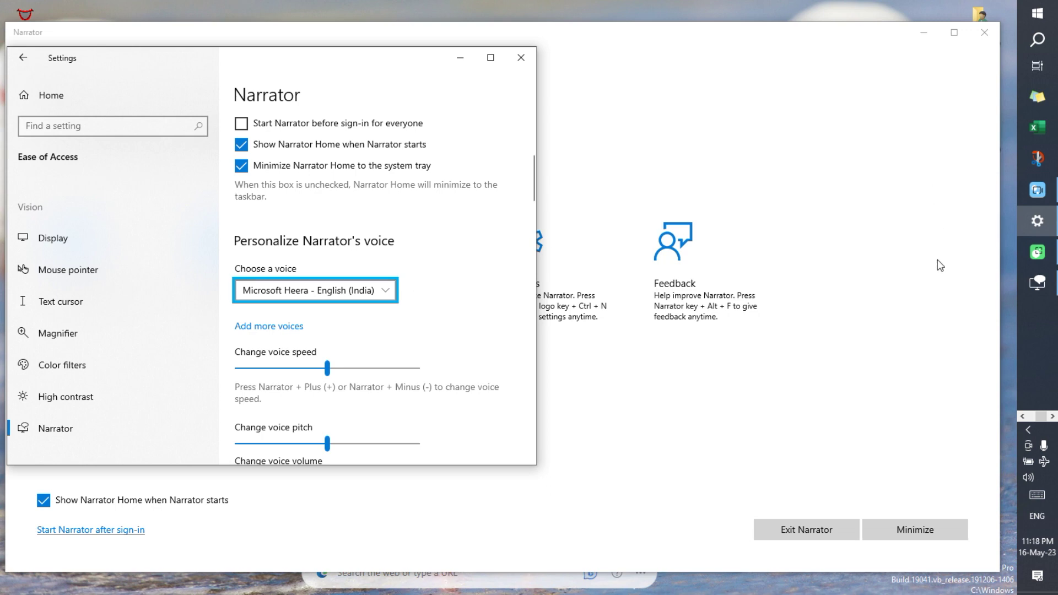
pyautogui.click(934, 35)
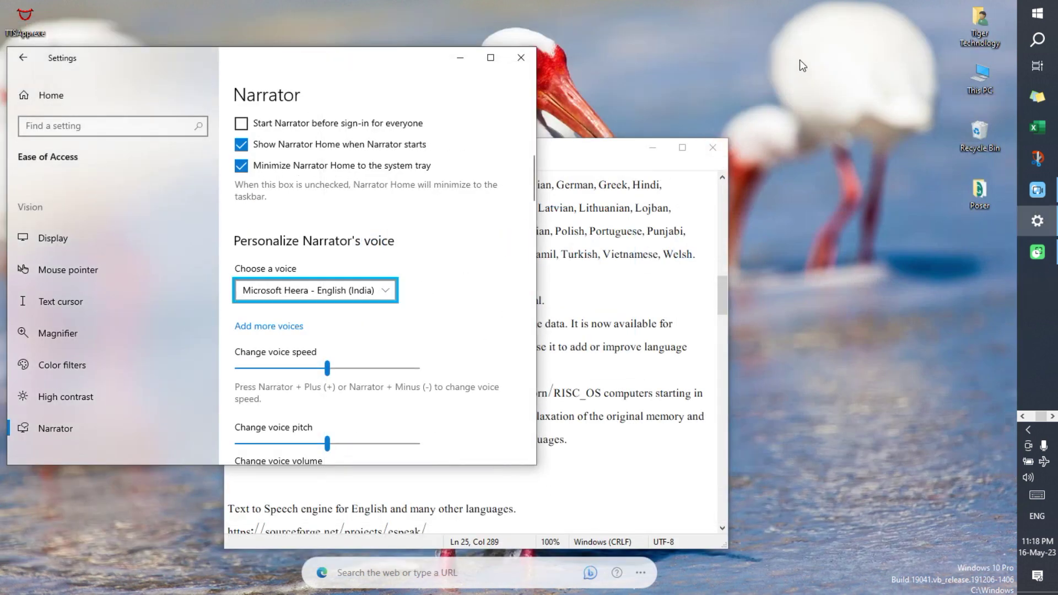
# Have Narrator read the word 'Romanian' from Title.txt's language list in Notepad
pyautogui.click(608, 168)
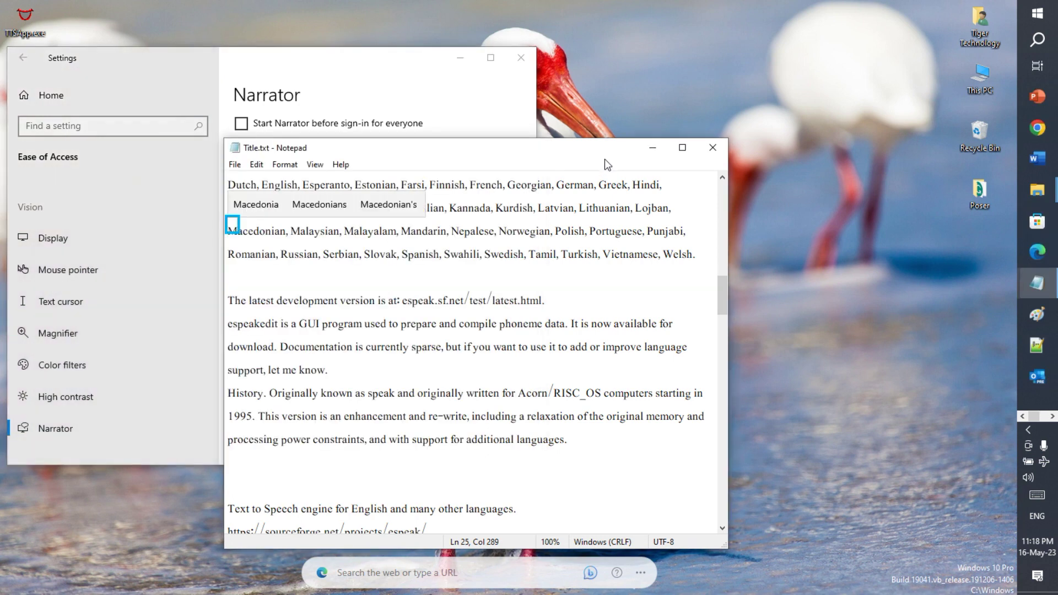
pyautogui.click(238, 242)
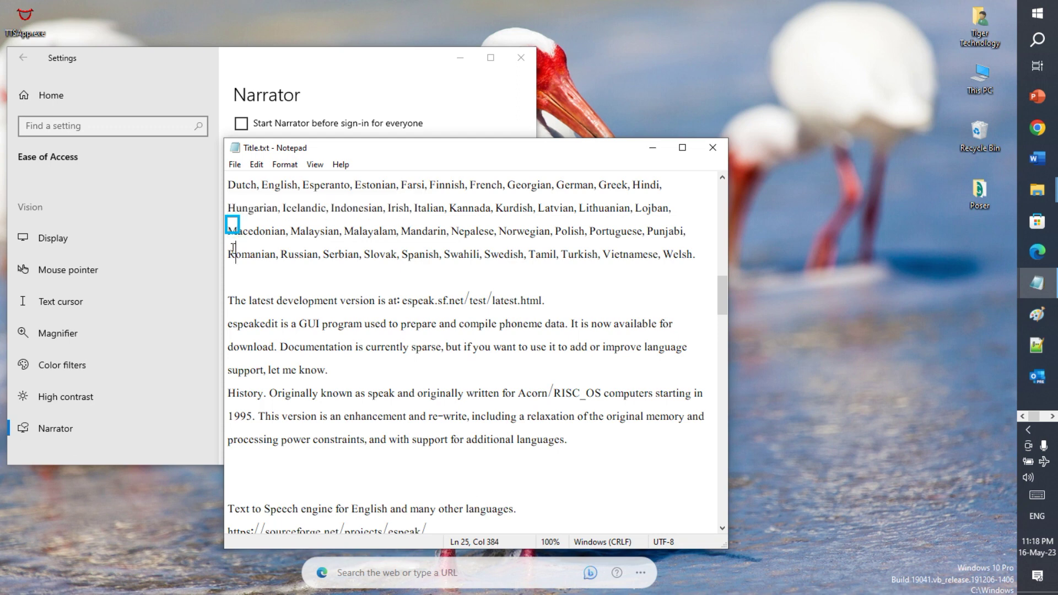
pyautogui.doubleClick(232, 252)
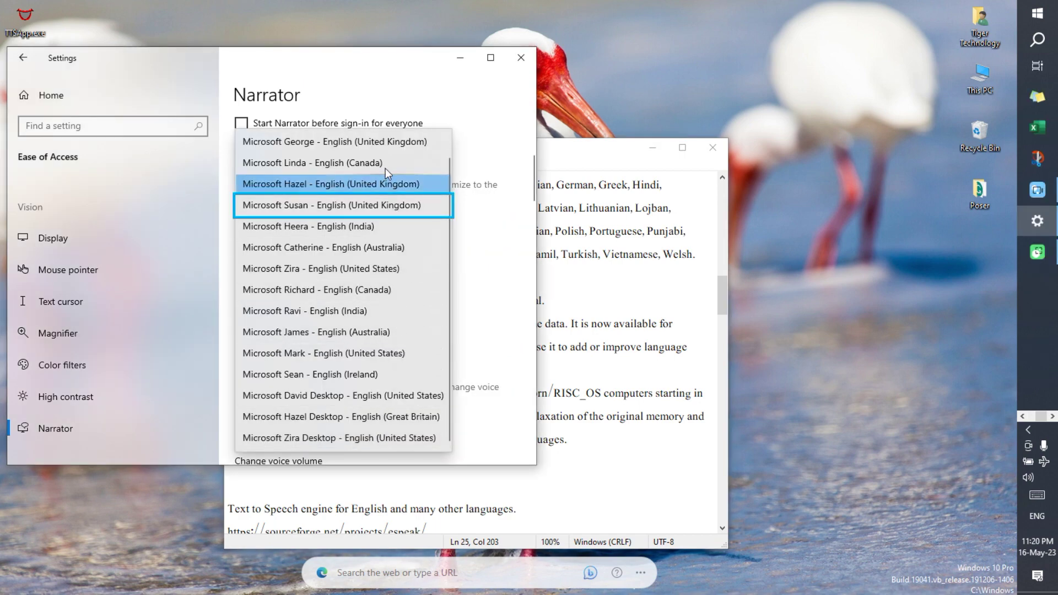
# Switch Narrator's voice to Microsoft Linda - English (Canada) and have it read 'Dutch'
pyautogui.click(385, 165)
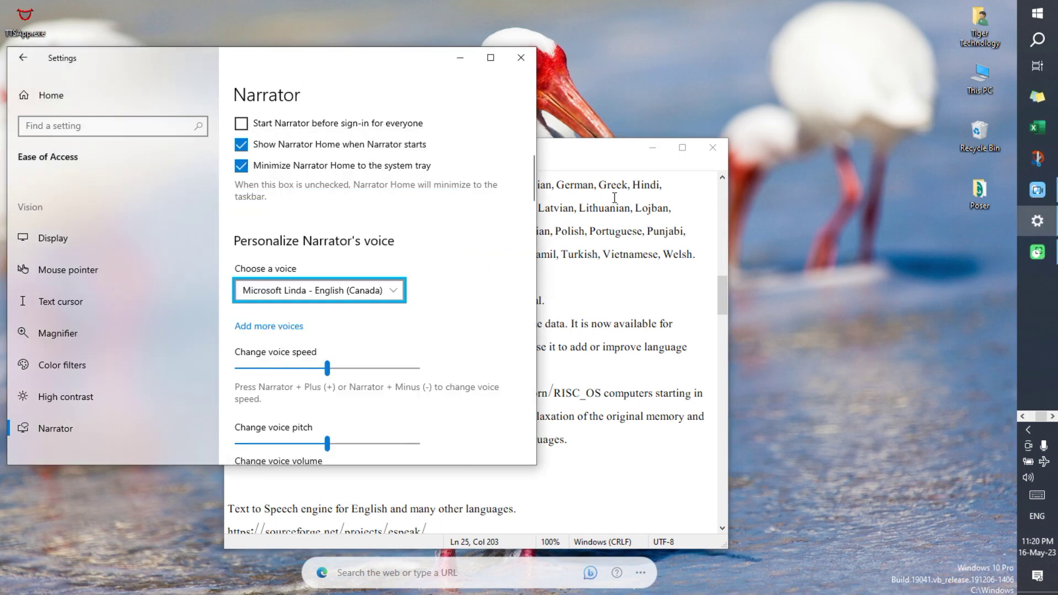
pyautogui.click(573, 168)
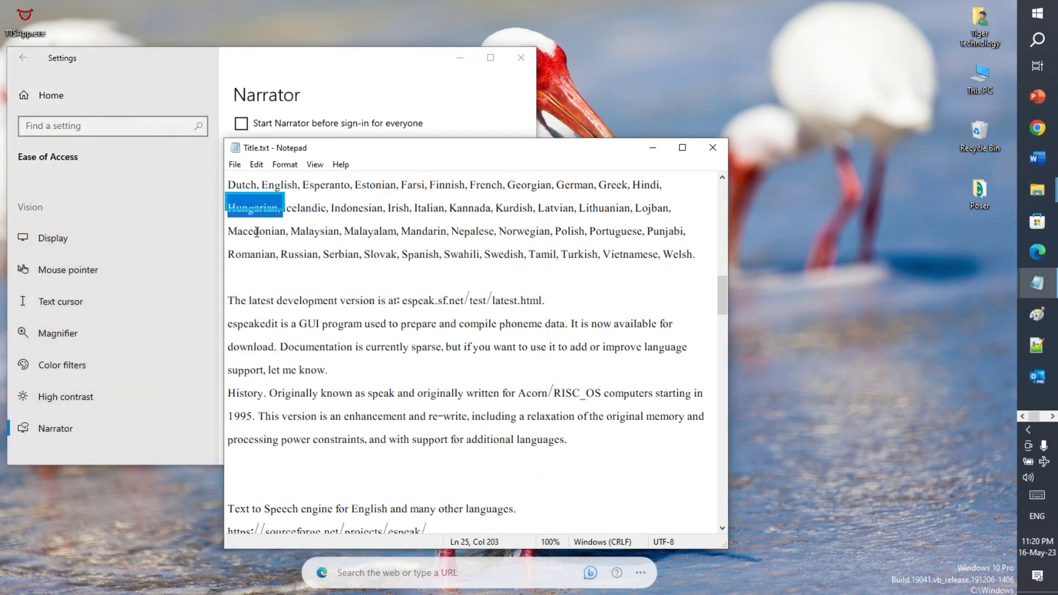
pyautogui.click(235, 186)
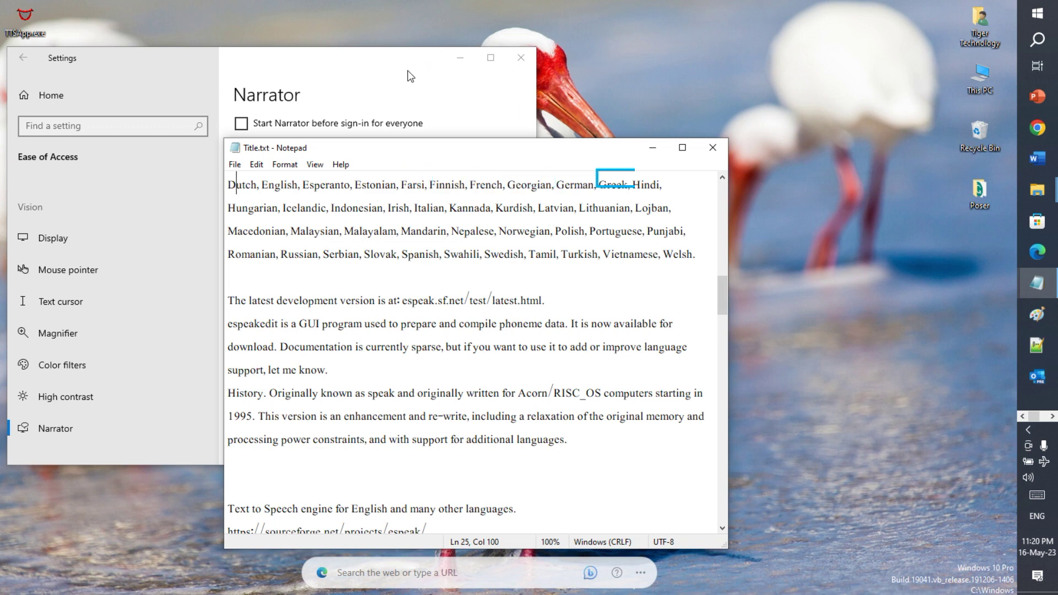
pyautogui.click(399, 71)
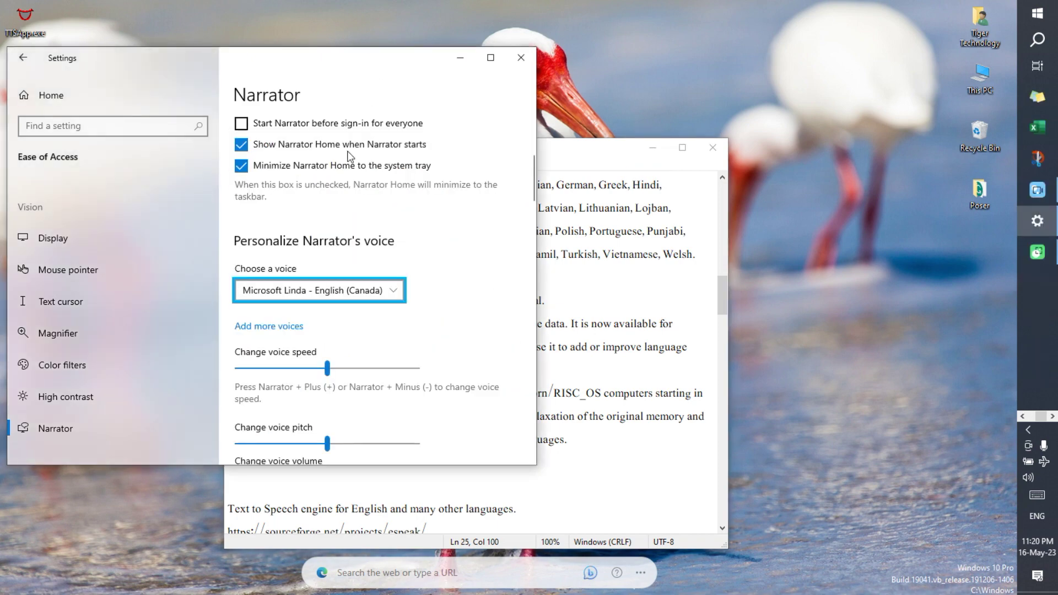
# Switch Narrator's voice to Microsoft George and have it read 'Hungarian' in Notepad
pyautogui.click(392, 291)
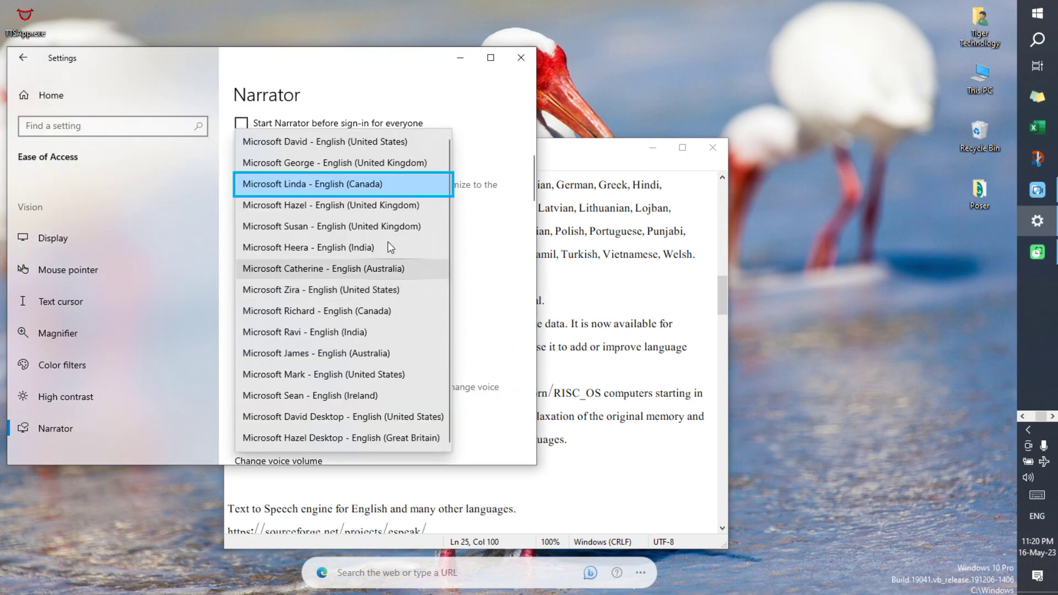
pyautogui.click(336, 162)
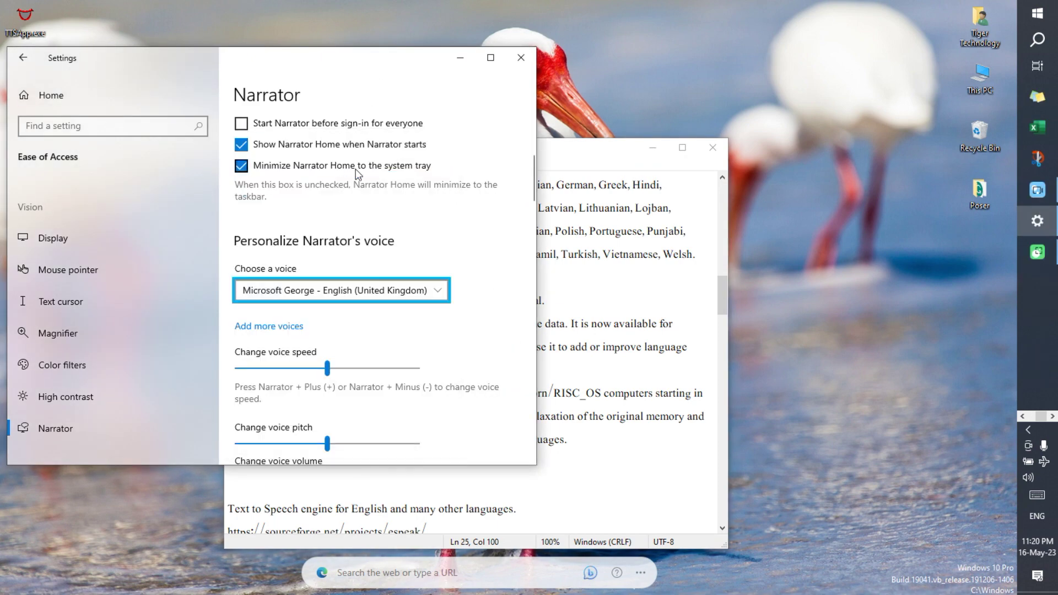
pyautogui.click(570, 159)
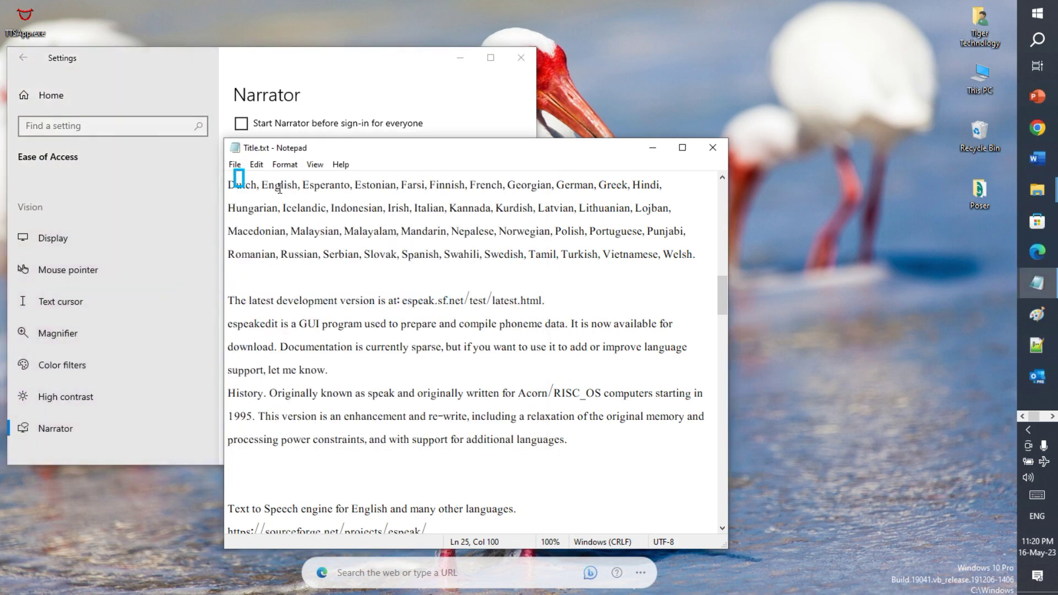
pyautogui.doubleClick(231, 207)
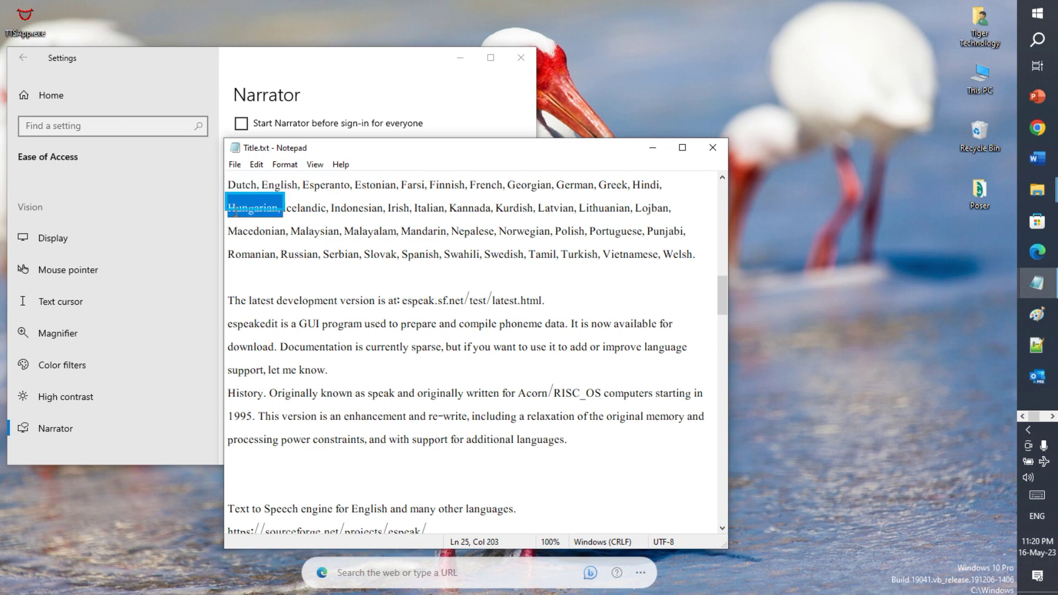
# Switch to Microsoft Catherine, test it on 'Macedonian', then close Notepad and Settings
pyautogui.click(376, 86)
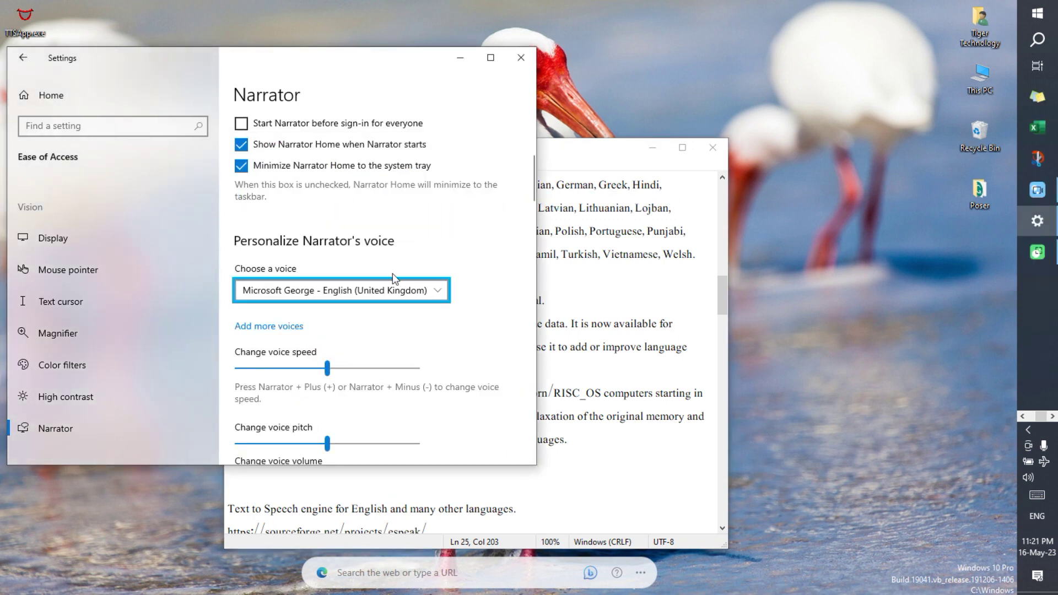
pyautogui.click(440, 291)
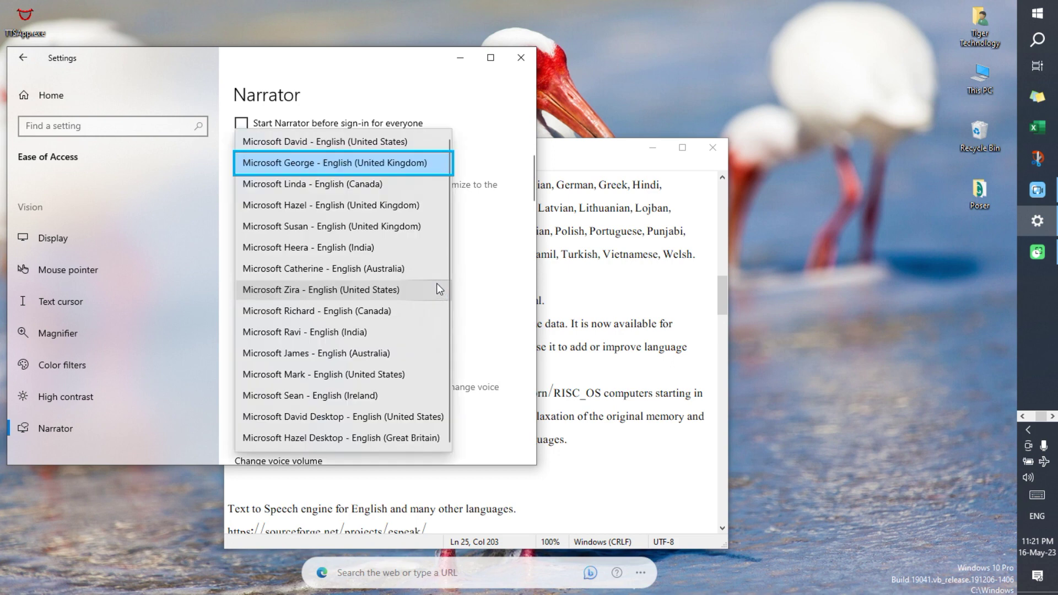
pyautogui.click(414, 267)
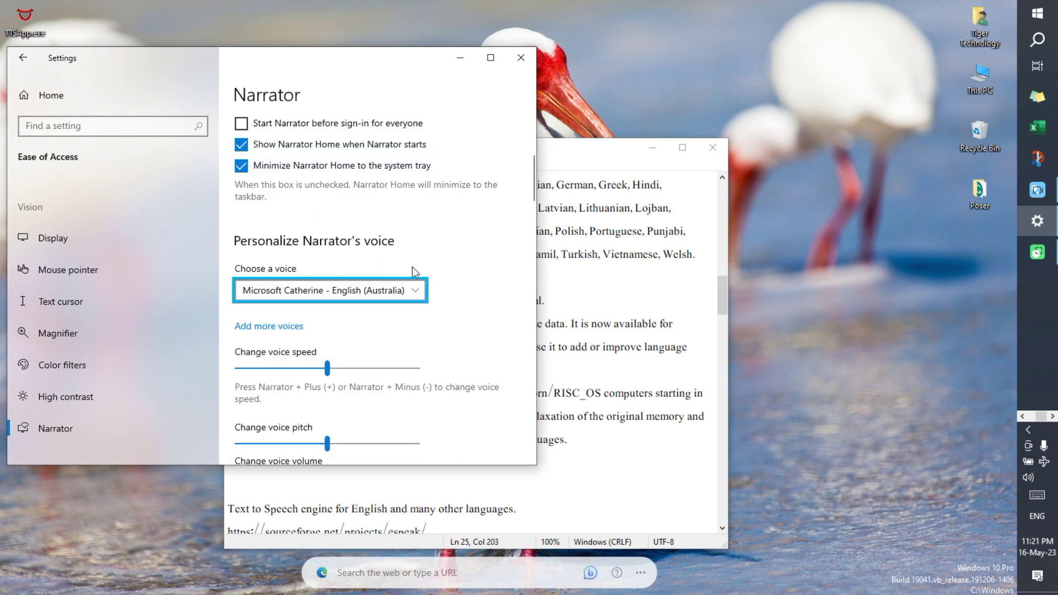
pyautogui.click(567, 154)
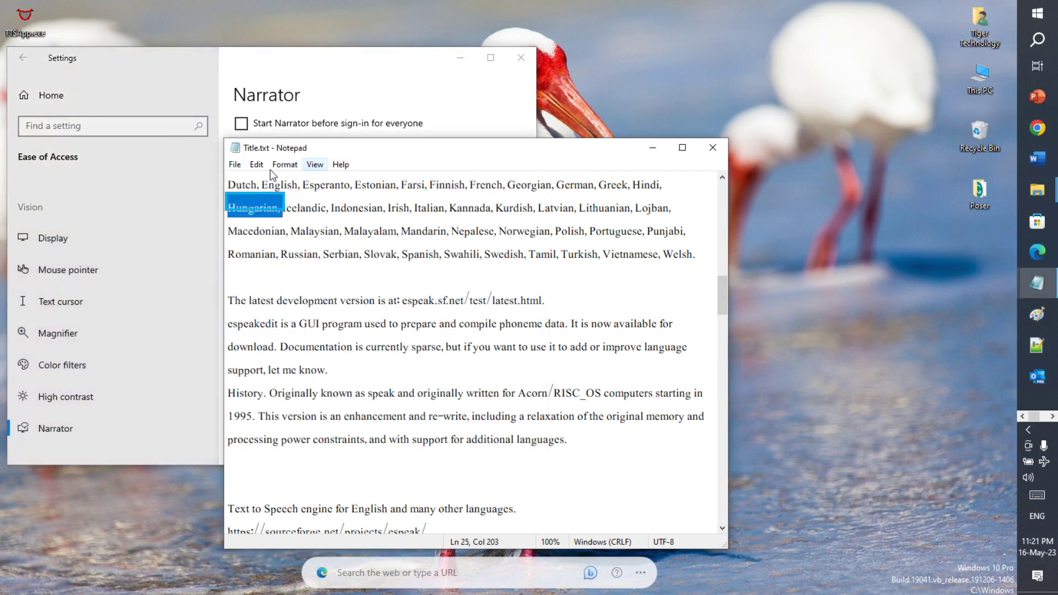
pyautogui.click(234, 235)
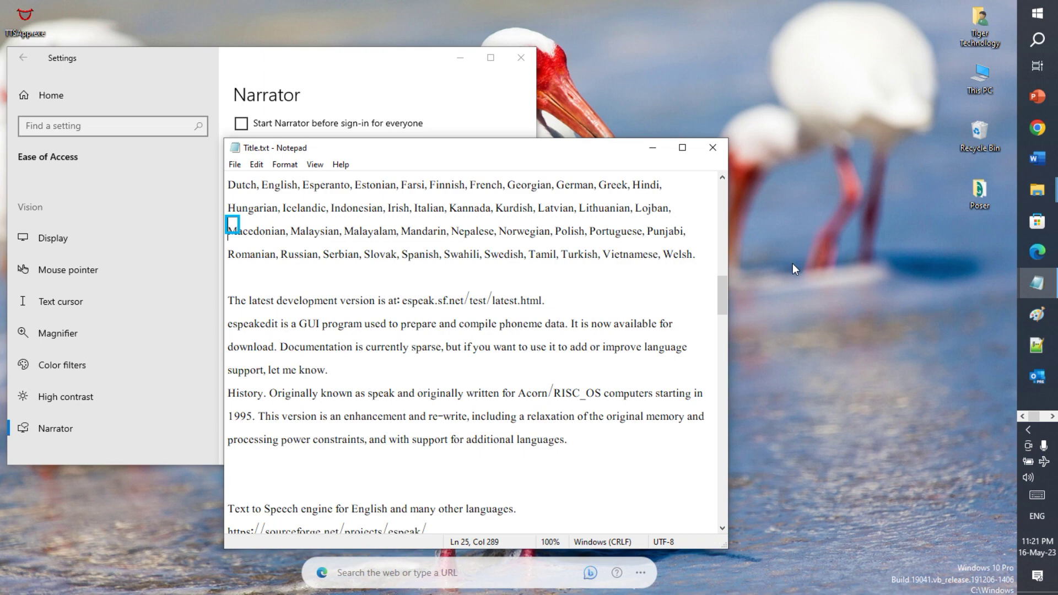
pyautogui.click(713, 148)
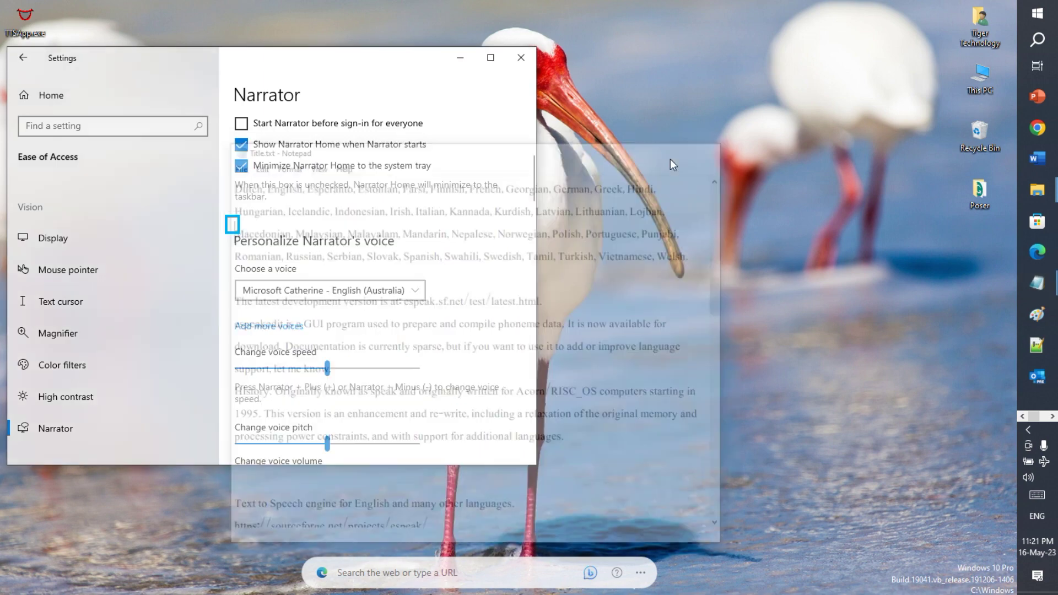
pyautogui.click(521, 58)
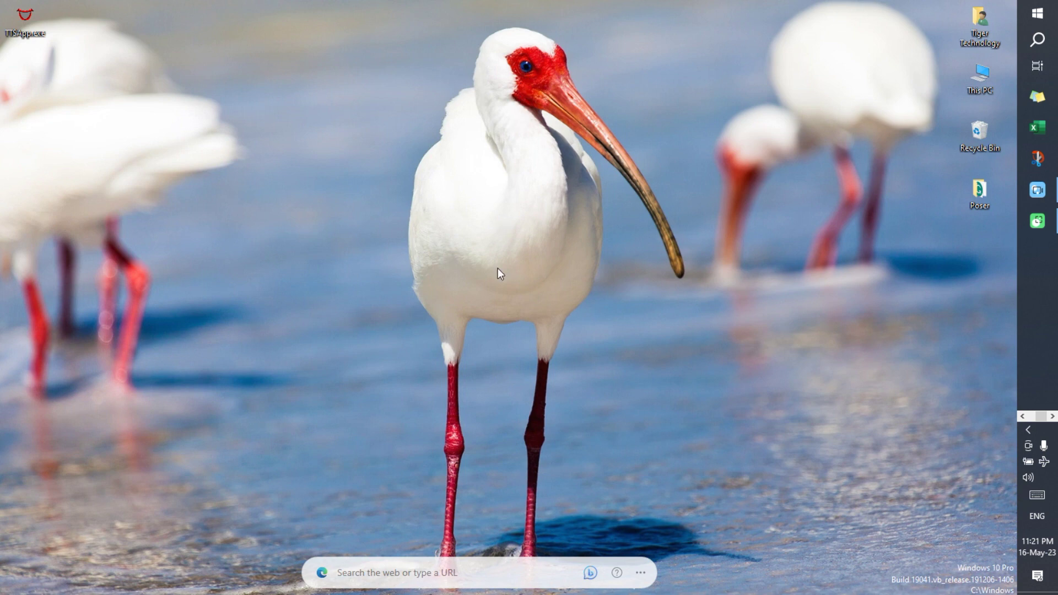